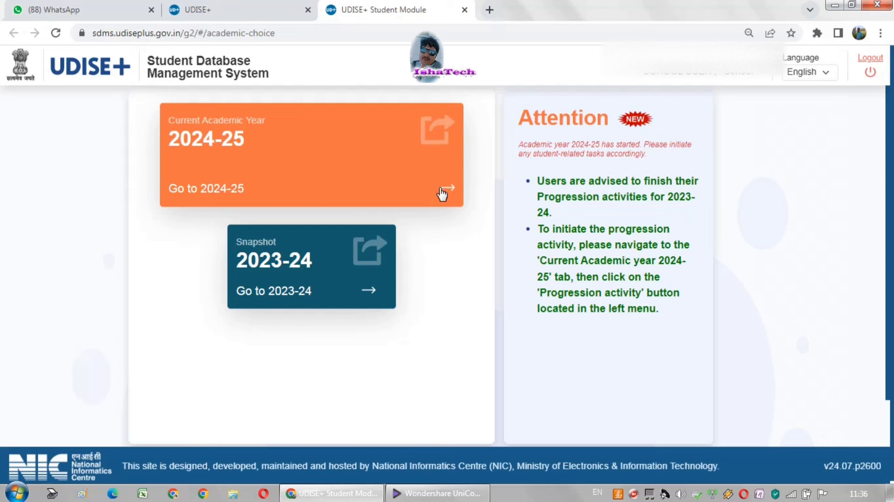
# Open the student database for the current academic year 2024-25.
pyautogui.moveTo(442, 194); pyautogui.dragTo(454, 246)
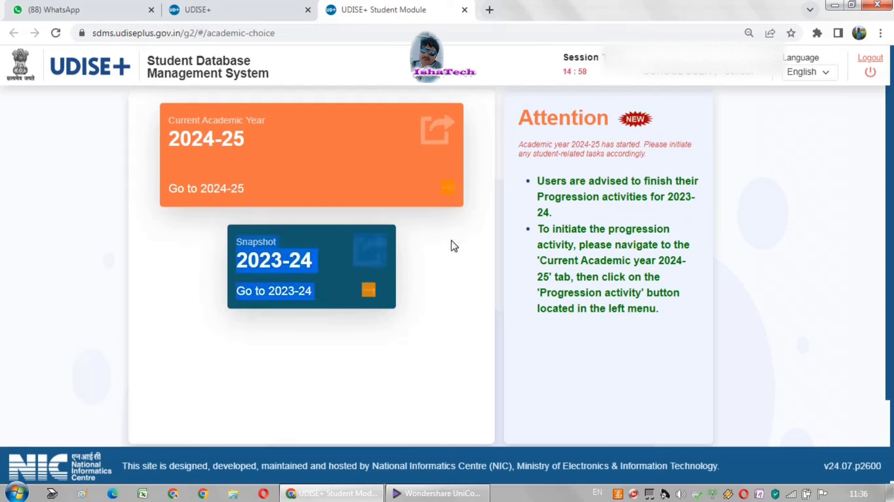
pyautogui.click(205, 280)
pyautogui.tripleClick(244, 259)
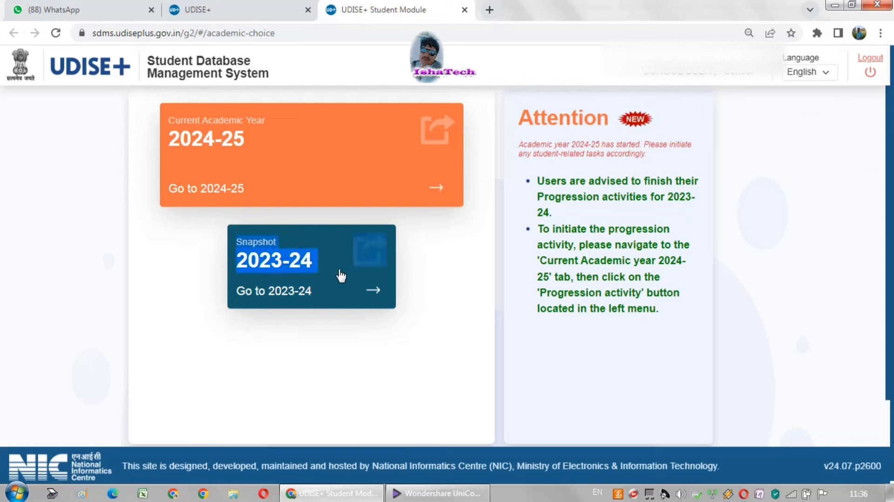
pyautogui.click(149, 144)
pyautogui.moveTo(150, 144); pyautogui.dragTo(235, 154)
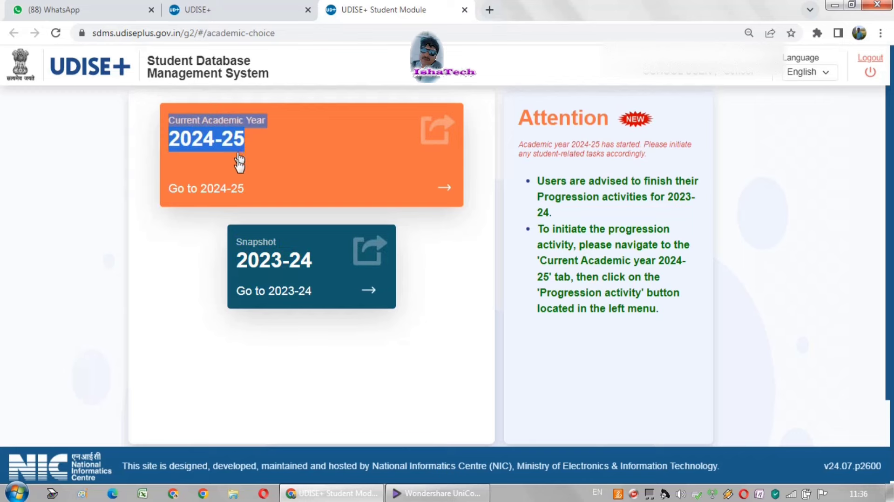
pyautogui.click(450, 192)
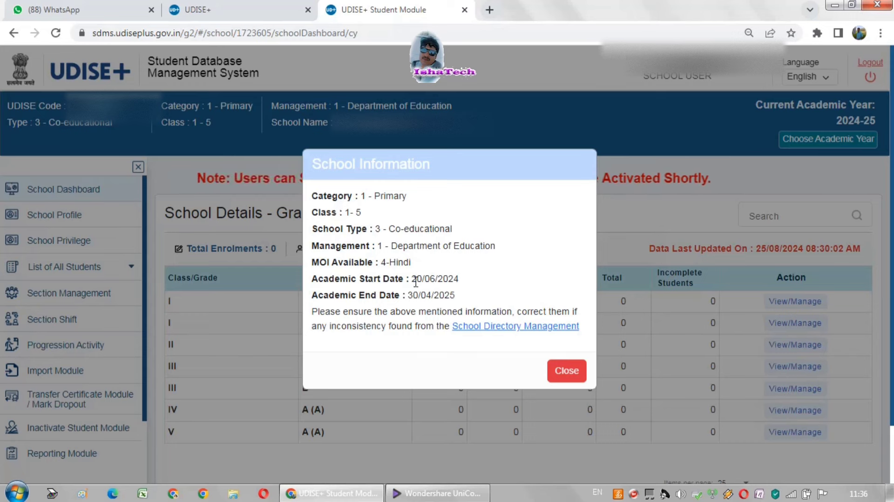
# Review the academic start and end dates in the School Information notice, and dismiss it.
pyautogui.moveTo(416, 280); pyautogui.dragTo(470, 281)
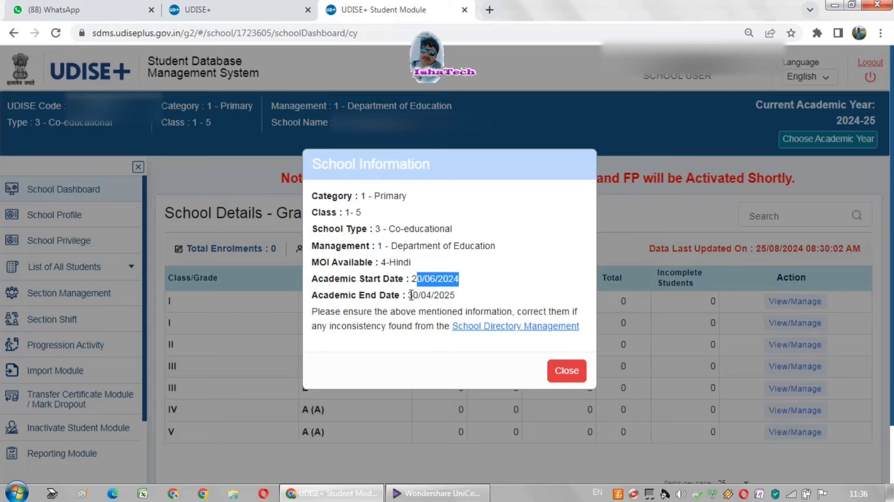
pyautogui.moveTo(411, 294); pyautogui.dragTo(456, 293)
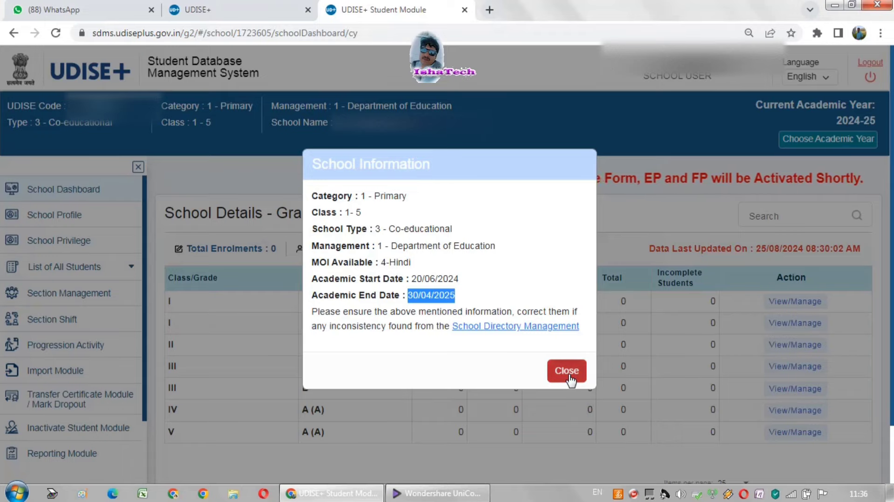
pyautogui.click(567, 371)
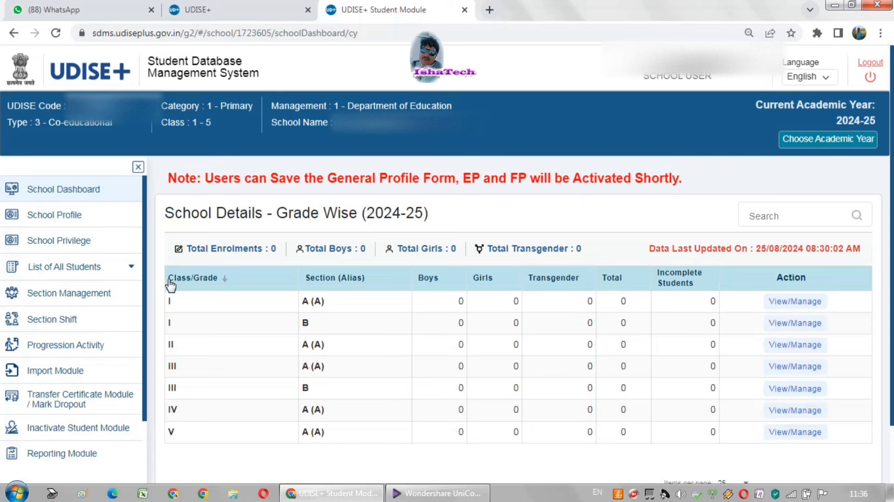
# Examine the classes, sections and student counts in the grade-wise school details table.
pyautogui.moveTo(164, 303); pyautogui.dragTo(724, 445)
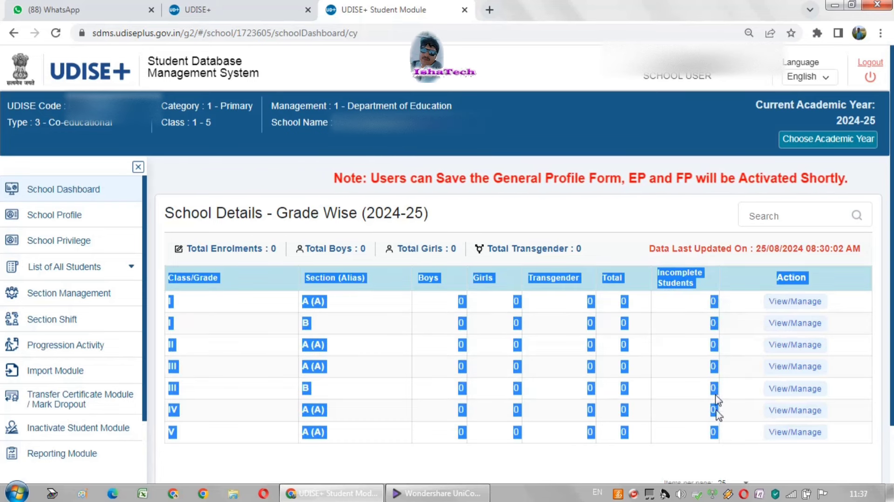
pyautogui.click(629, 247)
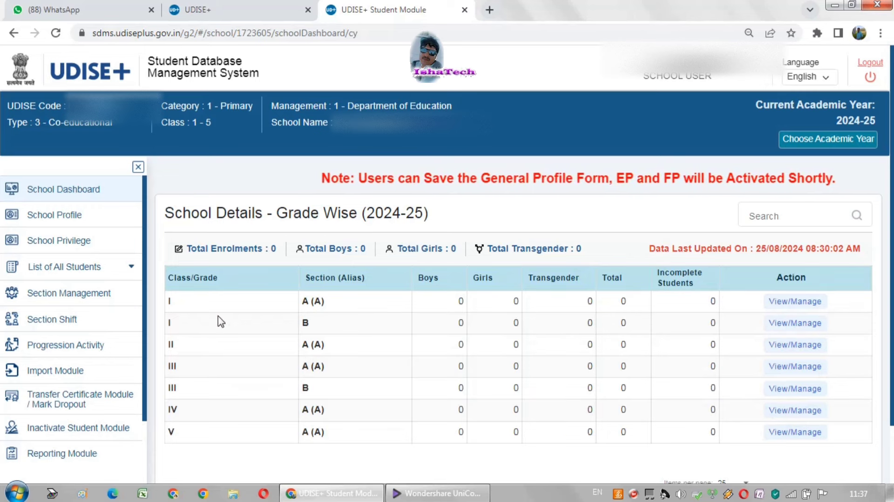
pyautogui.moveTo(300, 322); pyautogui.dragTo(727, 446)
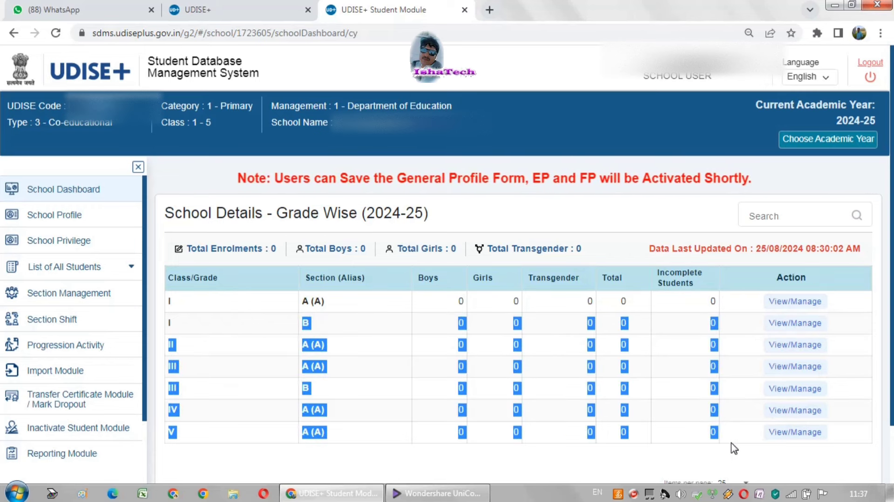
pyautogui.click(339, 372)
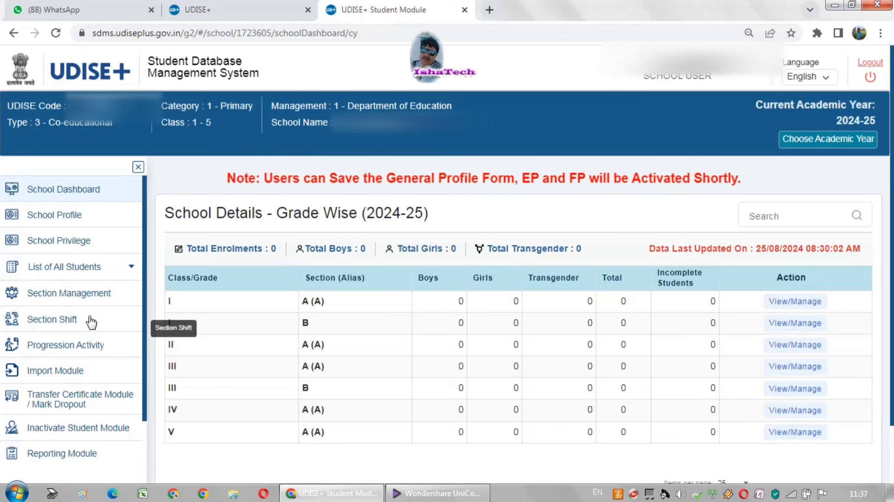
# Delete section B of Class I in Section Management and confirm the deletion.
pyautogui.click(95, 298)
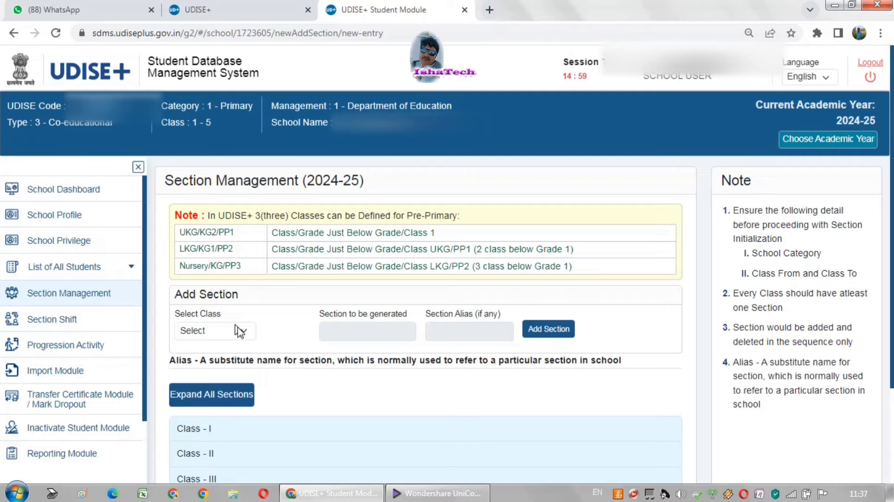
pyautogui.scroll(-3, 240, 336)
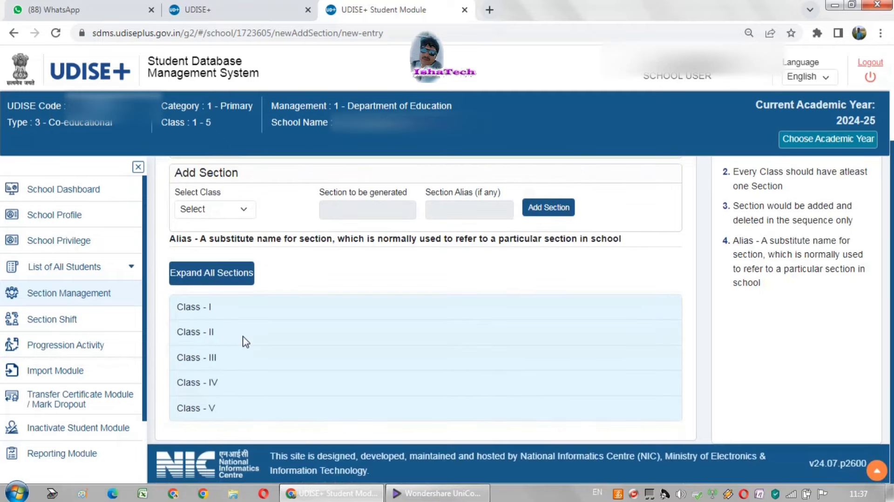
pyautogui.click(212, 305)
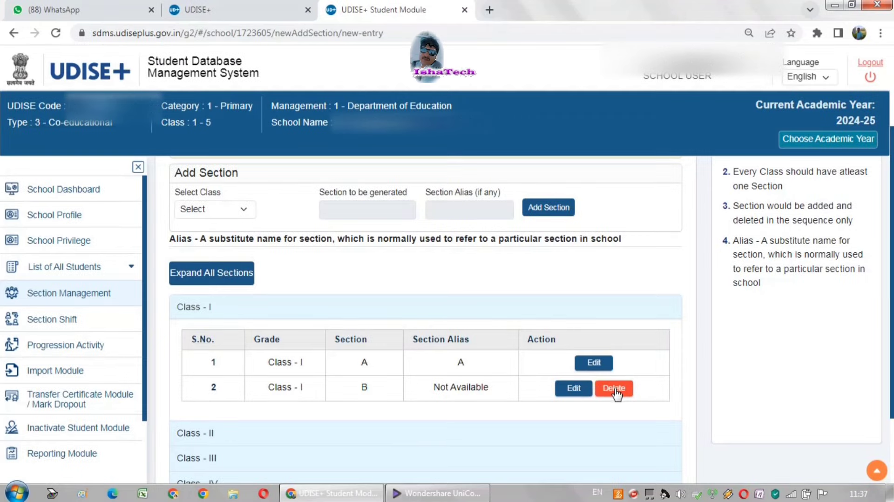
pyautogui.click(615, 391)
pyautogui.click(426, 298)
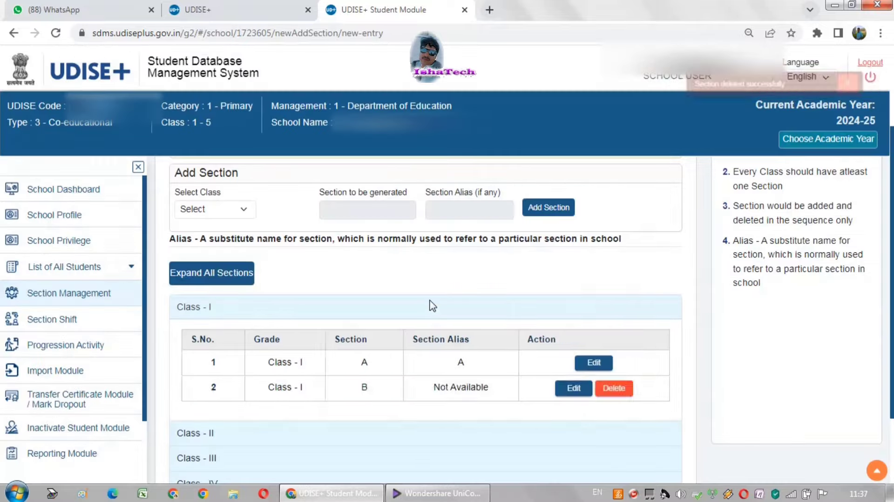
# Delete section B of Class III and confirm the deletion.
pyautogui.click(536, 433)
pyautogui.click(617, 438)
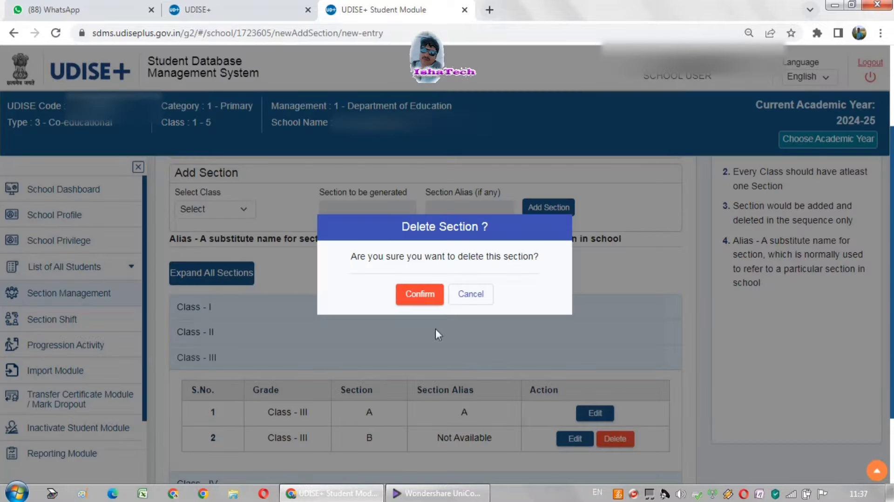
pyautogui.click(416, 302)
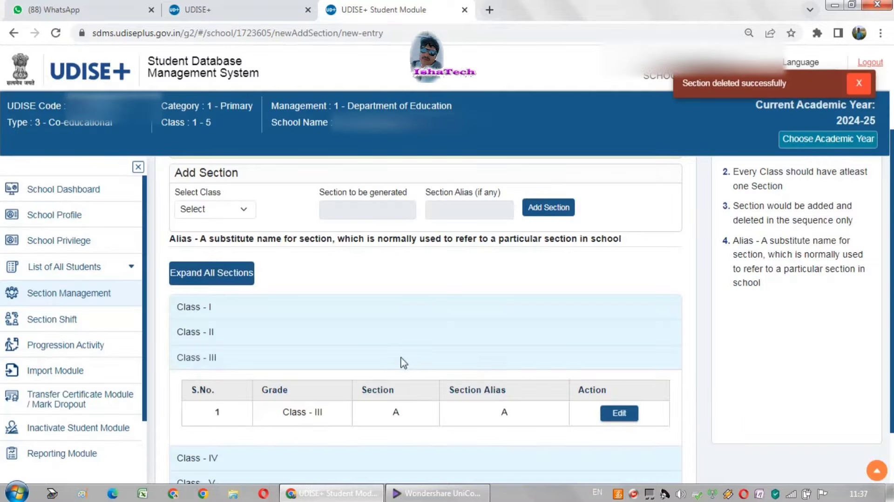
# Check the sections listed for Class IV and Class V, and return to the school dashboard.
pyautogui.scroll(-2, 346, 381)
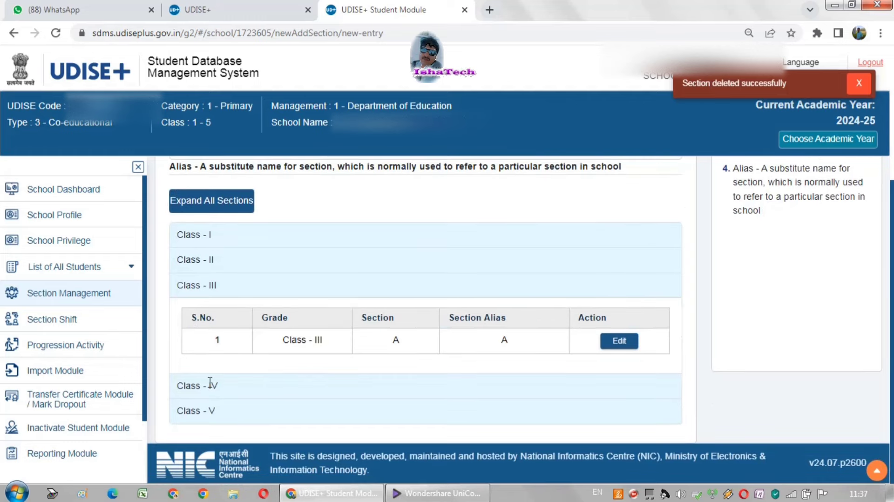
pyautogui.click(212, 386)
pyautogui.click(196, 418)
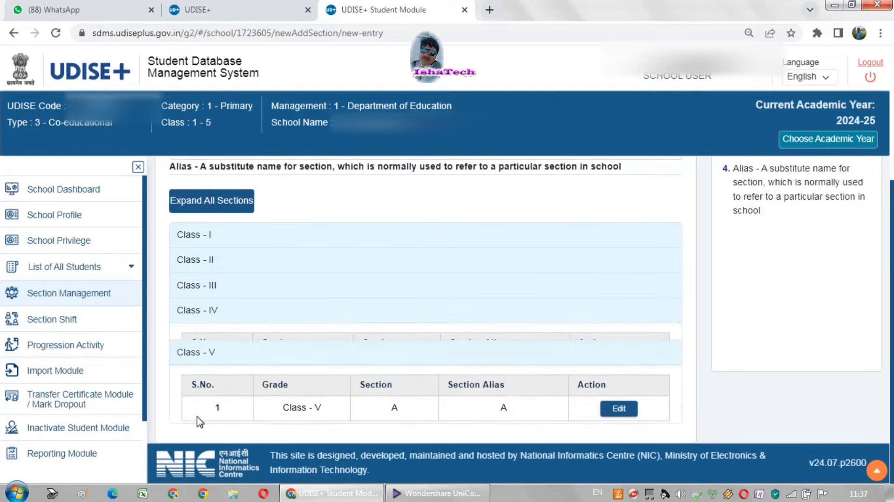
pyautogui.scroll(3, 310, 345)
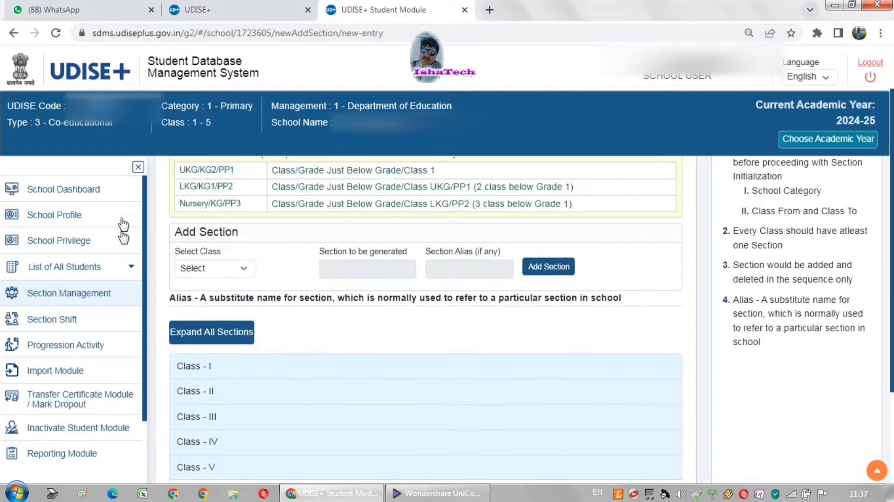
pyautogui.click(91, 195)
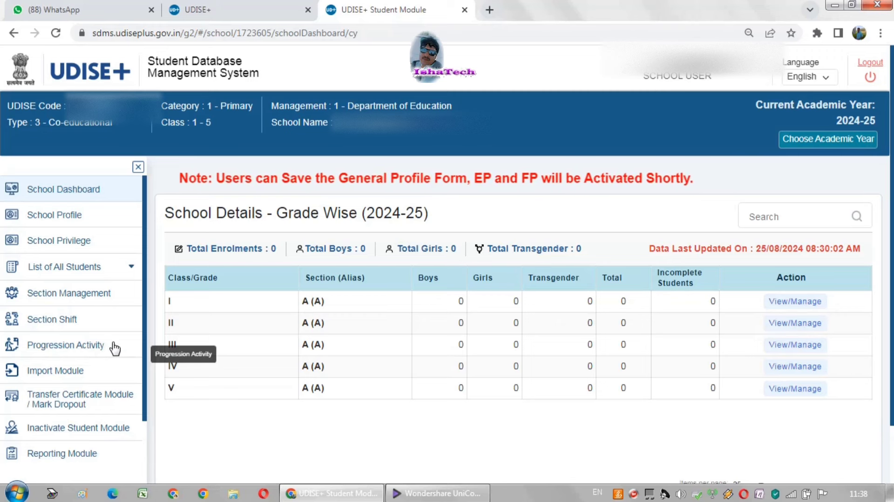
# Open the Progression Module and list the students of Class I, Section A eligible for progression.
pyautogui.moveTo(113, 349); pyautogui.dragTo(28, 350)
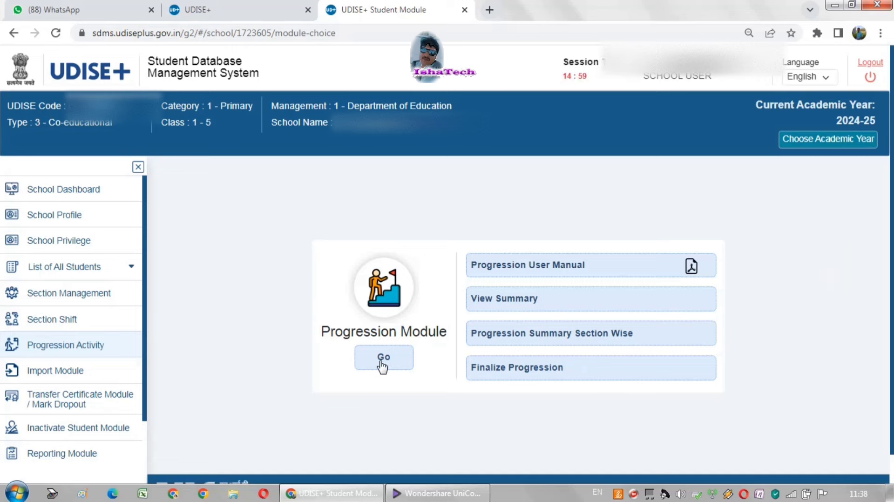
pyautogui.click(381, 362)
pyautogui.click(308, 225)
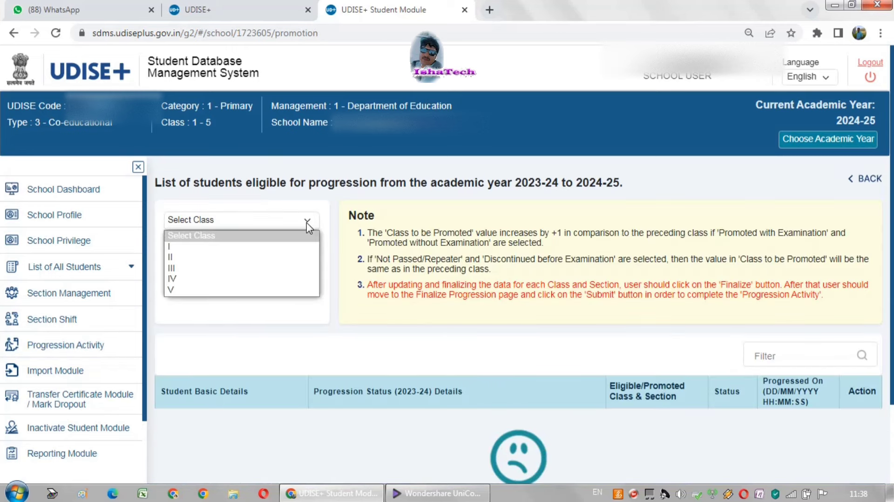
pyautogui.click(291, 252)
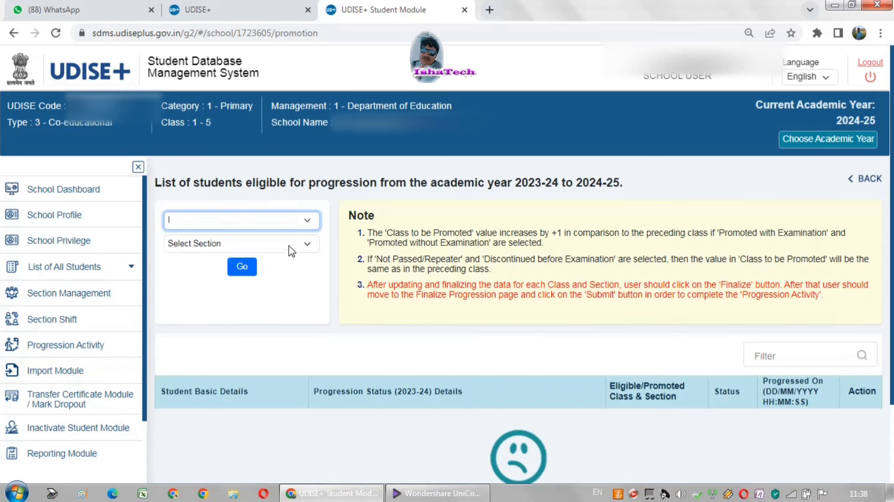
pyautogui.click(291, 252)
pyautogui.click(288, 267)
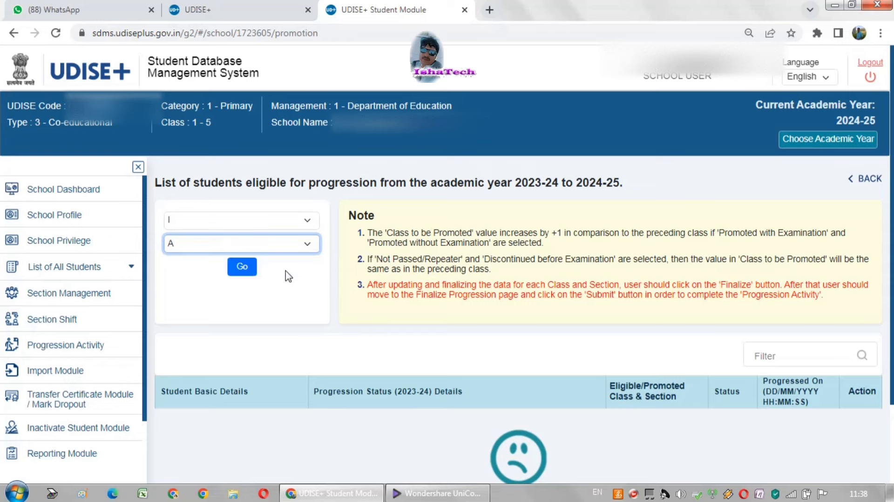
pyautogui.click(249, 273)
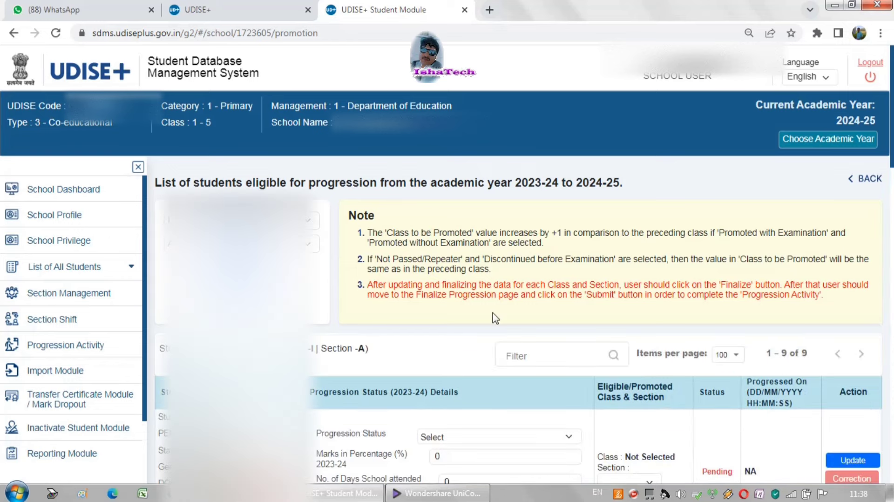
# Fill in the first student's progression details: Promoted/Passed with Examination, 77% marks, 170 days attended, and Studying in Same School.
pyautogui.scroll(-4, 495, 315)
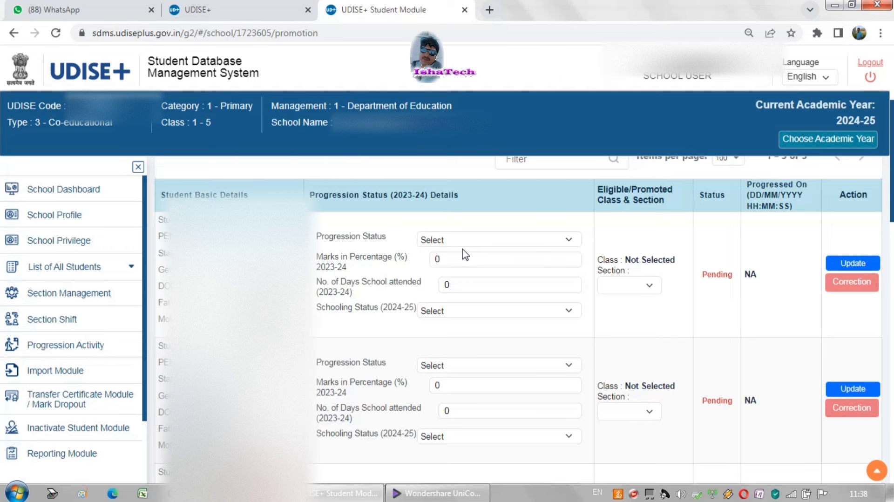
pyautogui.click(536, 241)
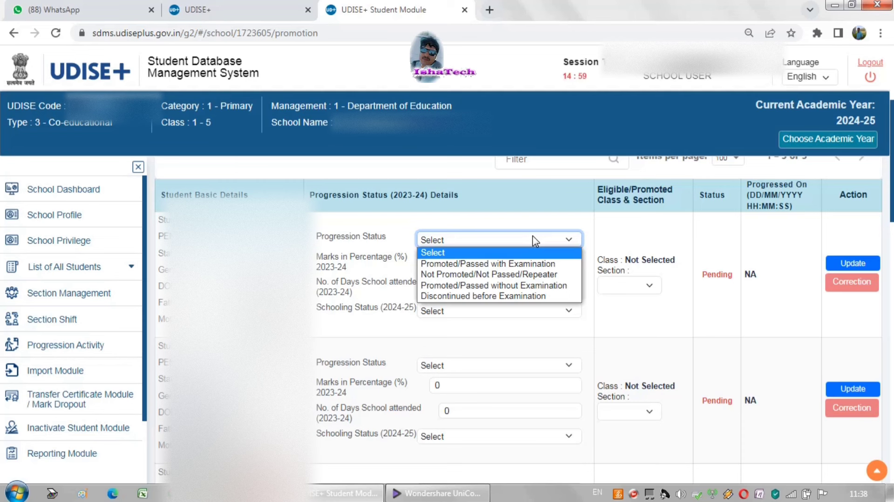
pyautogui.click(527, 265)
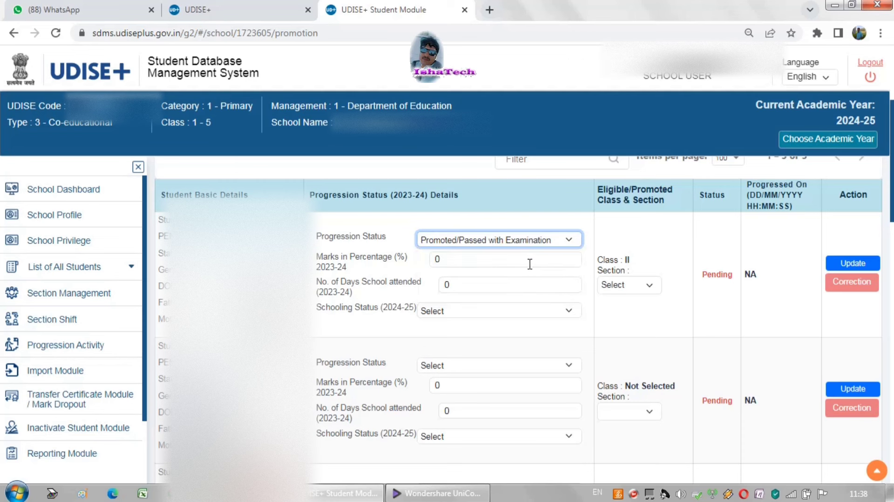
pyautogui.click(496, 265)
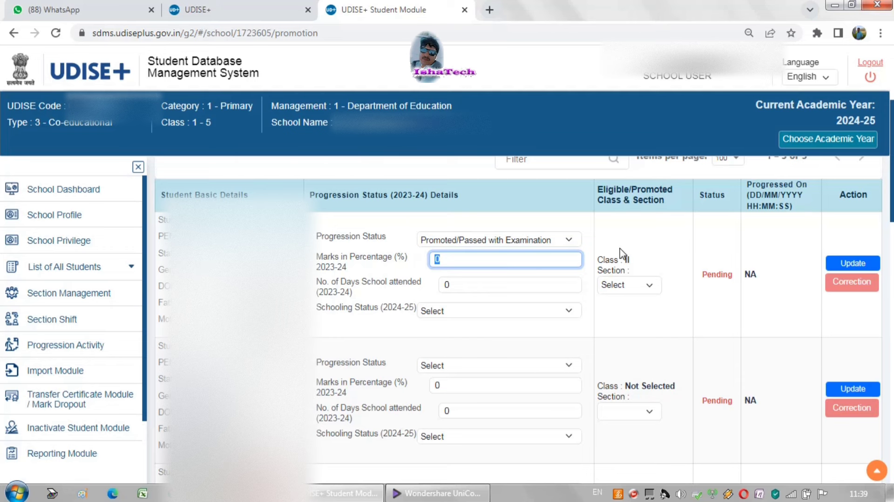
pyautogui.write('77')
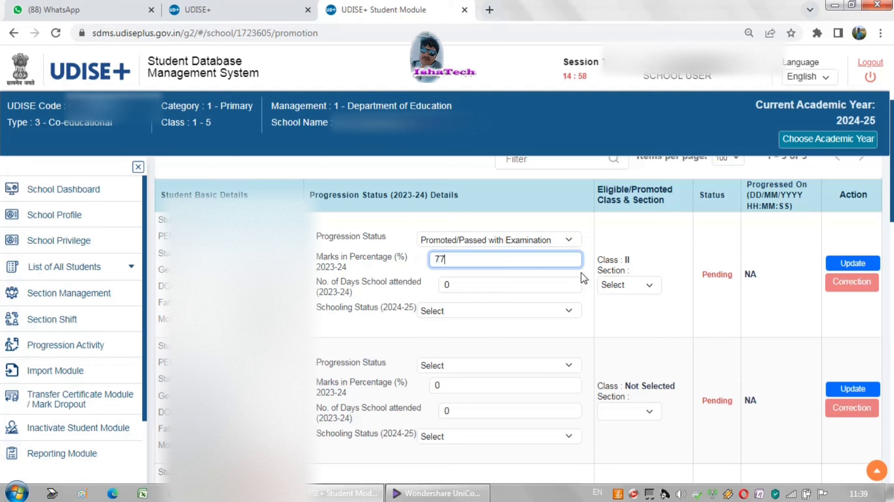
pyautogui.click(492, 291)
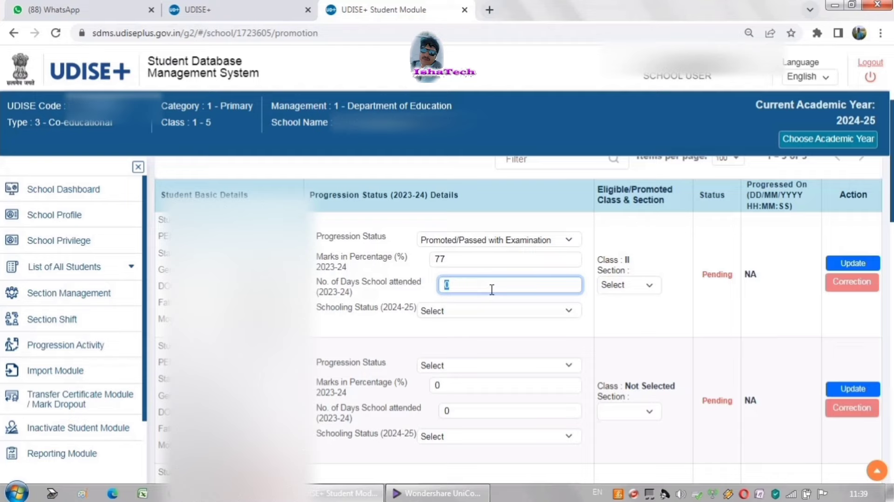
pyautogui.write('170')
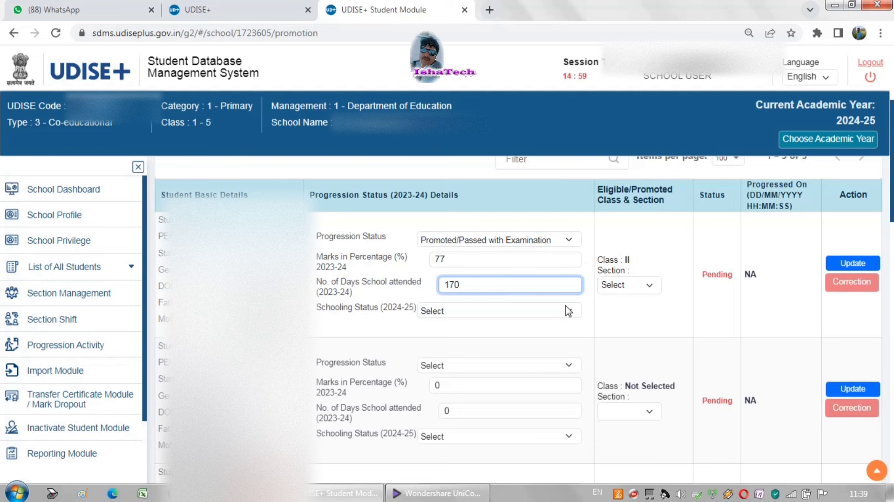
pyautogui.click(513, 312)
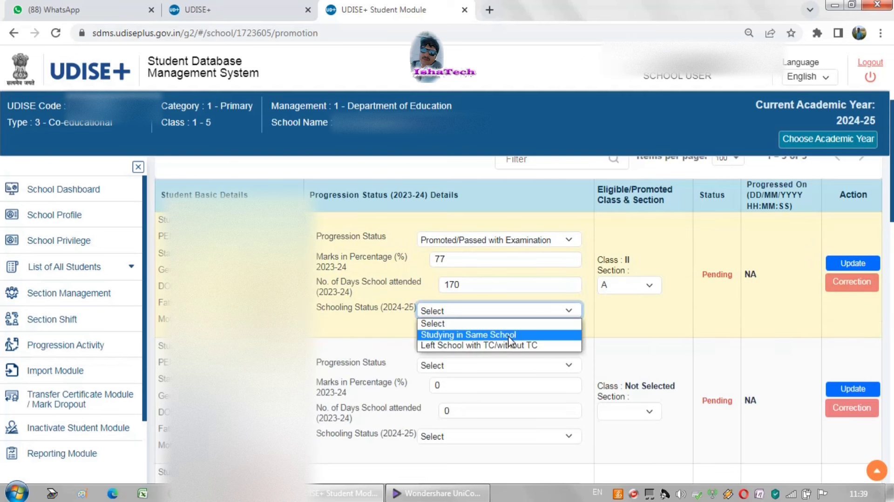
pyautogui.click(510, 333)
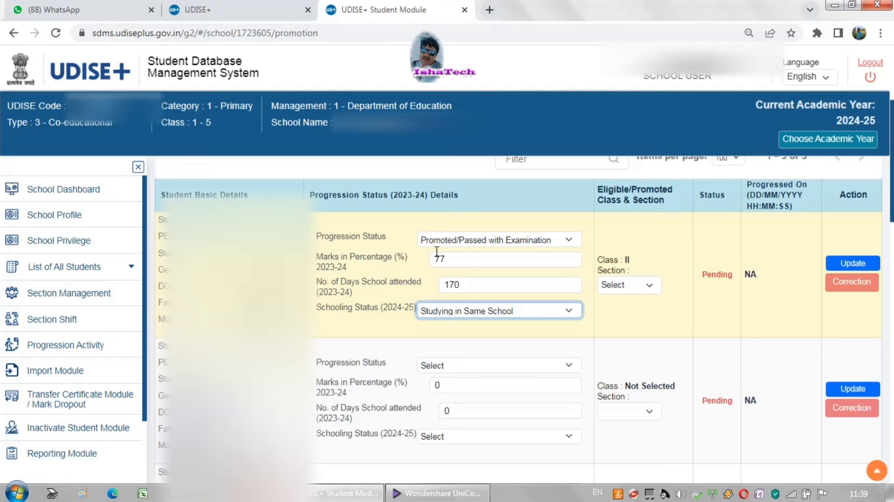
# Recheck the first student's progression status, marks percentage, days attended and schooling status entries.
pyautogui.click(531, 242)
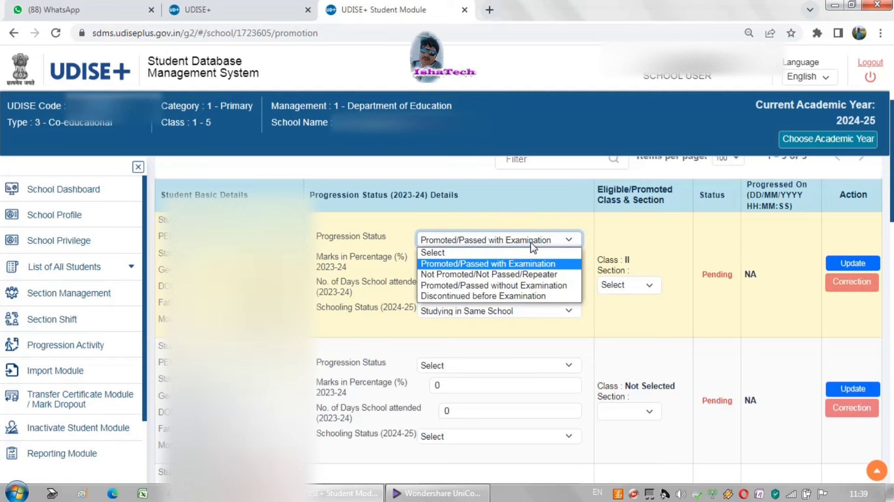
pyautogui.click(533, 246)
pyautogui.click(443, 261)
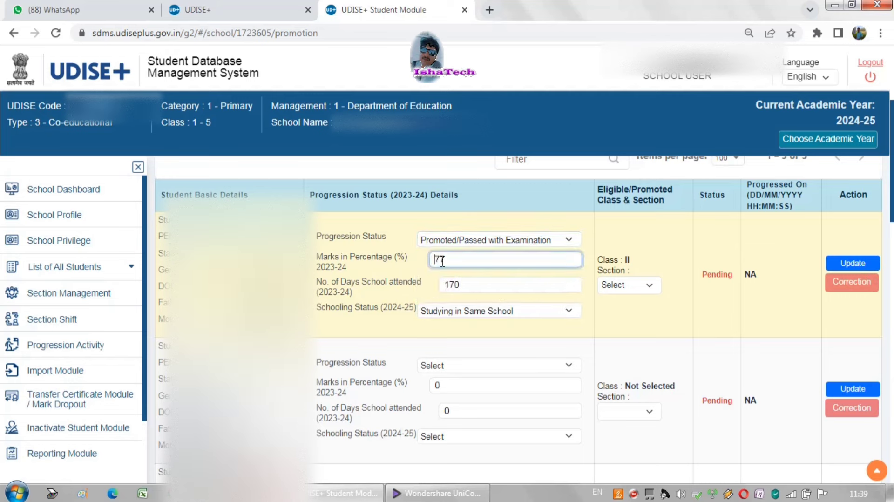
pyautogui.click(442, 286)
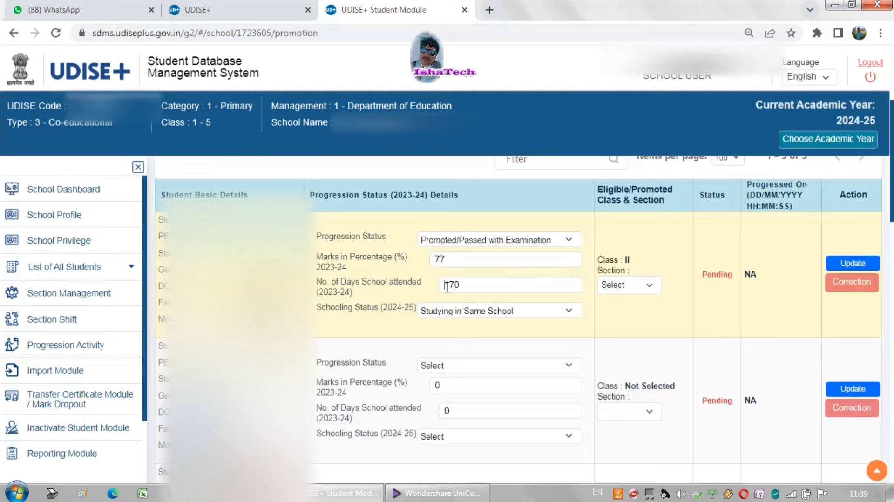
pyautogui.doubleClick(447, 285)
pyautogui.click(472, 312)
pyautogui.click(476, 315)
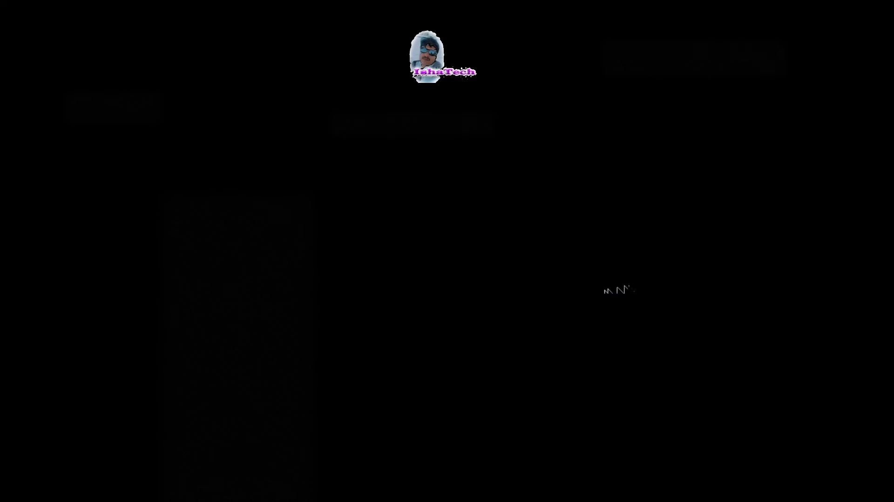
# Assign the first student to Section A of Class II, update the record, and check its status and progression date.
pyautogui.click(609, 289)
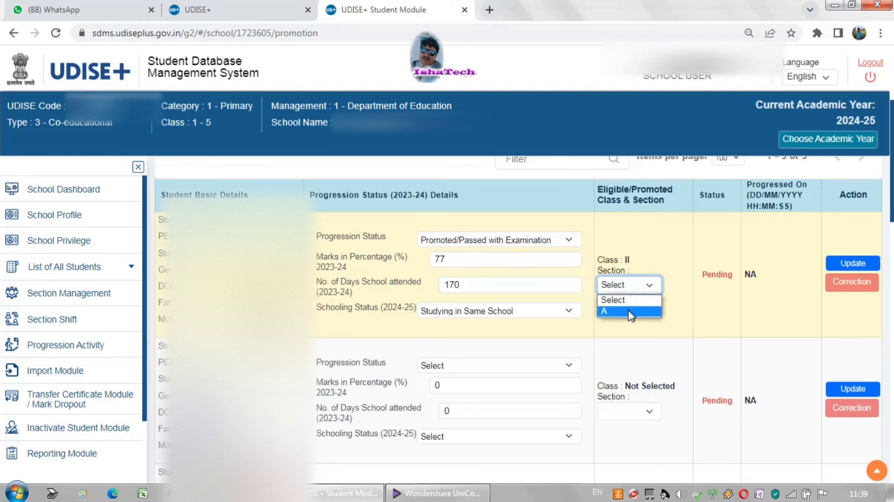
pyautogui.click(629, 313)
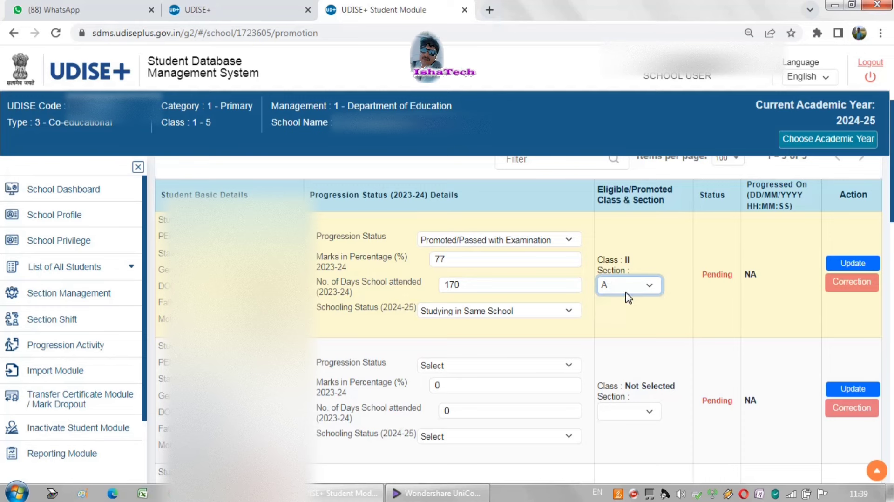
pyautogui.click(856, 266)
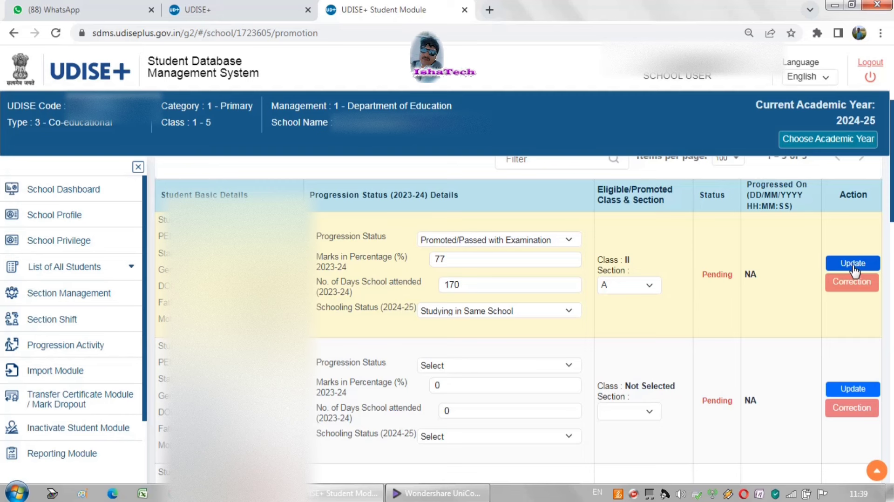
pyautogui.click(852, 264)
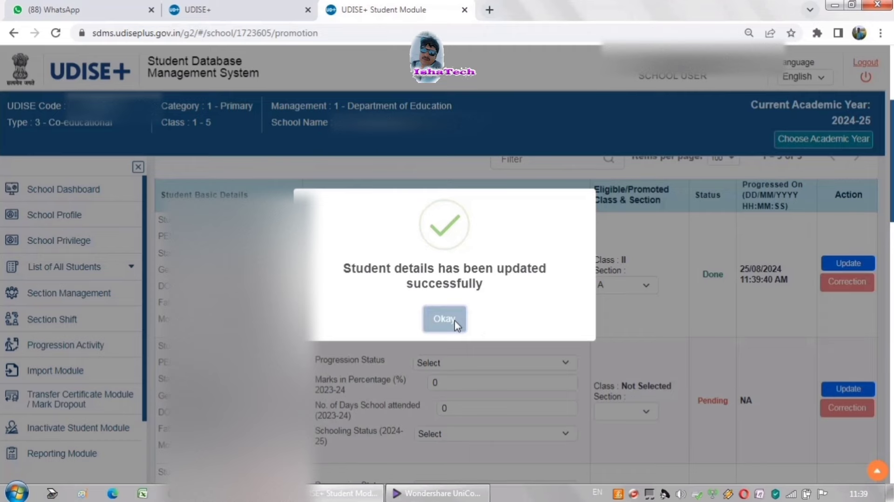
pyautogui.click(456, 321)
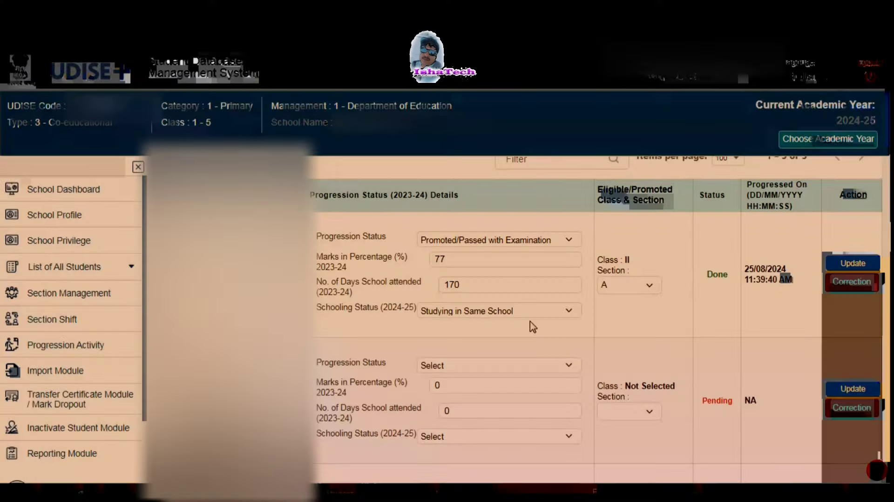
pyautogui.doubleClick(708, 279)
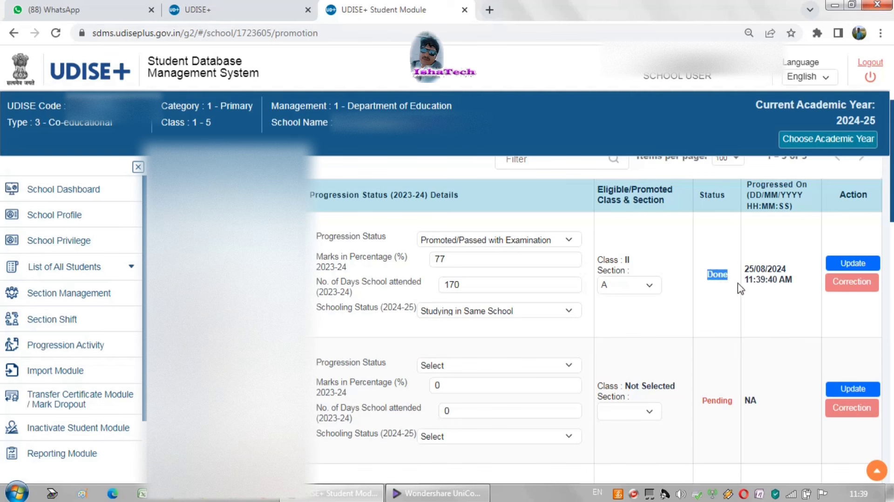
pyautogui.moveTo(747, 271); pyautogui.dragTo(795, 279)
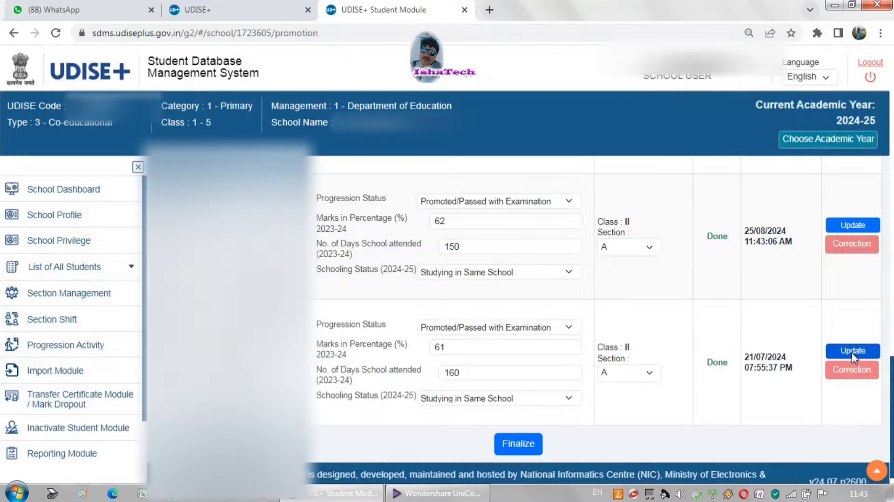
# Update the last student's record in the Class I list and review the progression entries of all students.
pyautogui.click(848, 351)
pyautogui.click(443, 321)
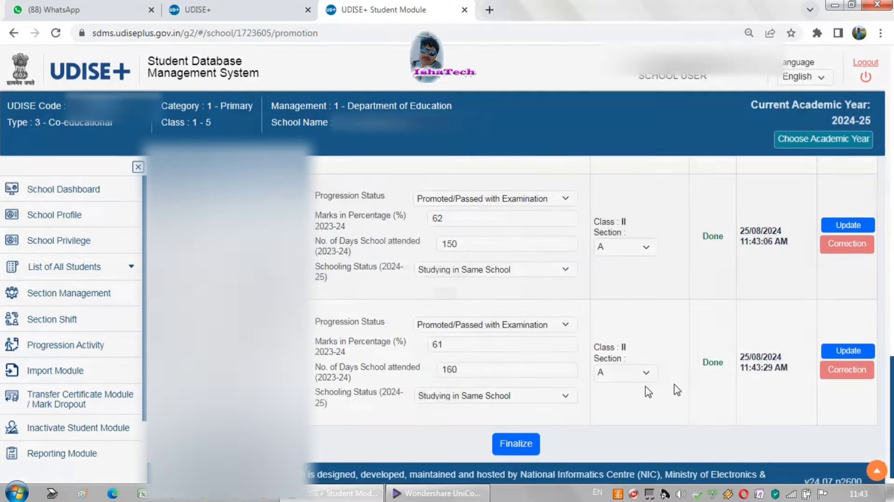
pyautogui.scroll(3, 677, 321)
pyautogui.scroll(9, 676, 297)
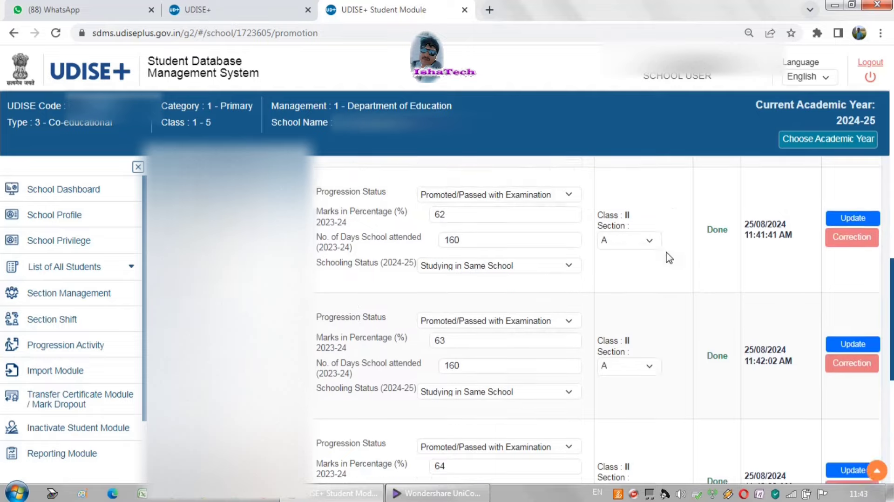
pyautogui.scroll(7, 675, 236)
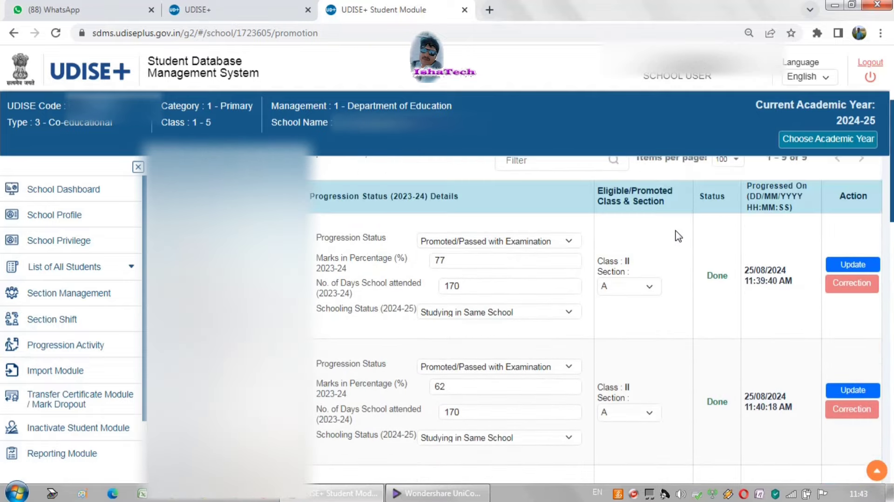
pyautogui.scroll(-12, 687, 289)
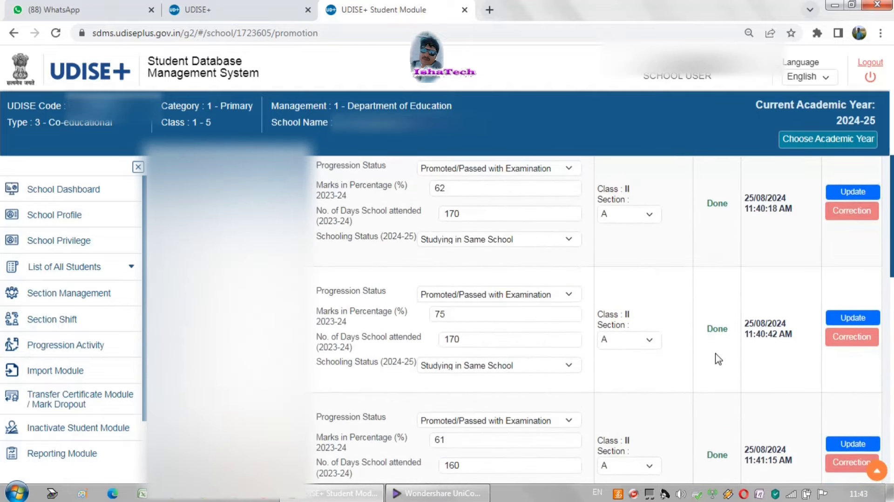
pyautogui.scroll(-6, 689, 403)
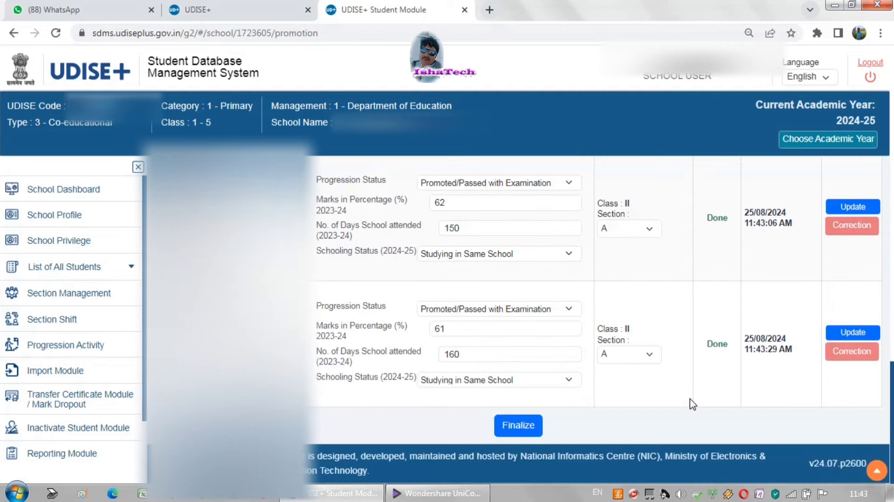
# Finalize and confirm the progression of Class I, Section A, and return to the school dashboard.
pyautogui.click(519, 426)
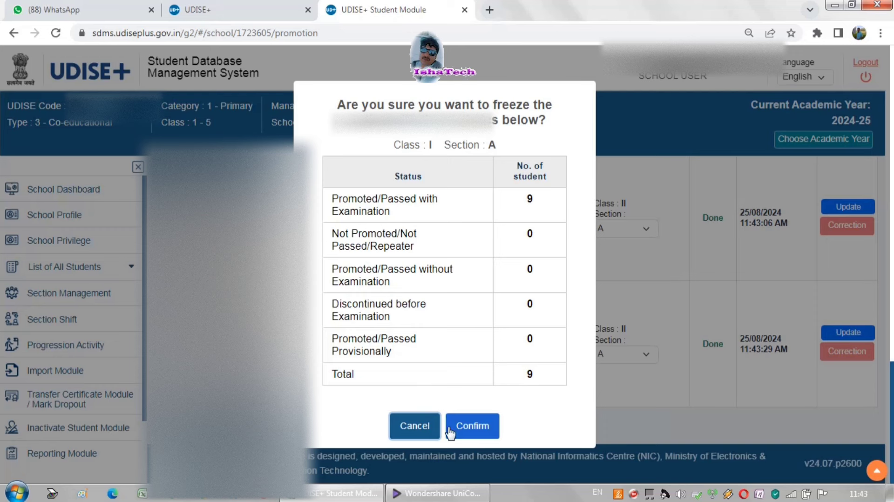
pyautogui.click(474, 429)
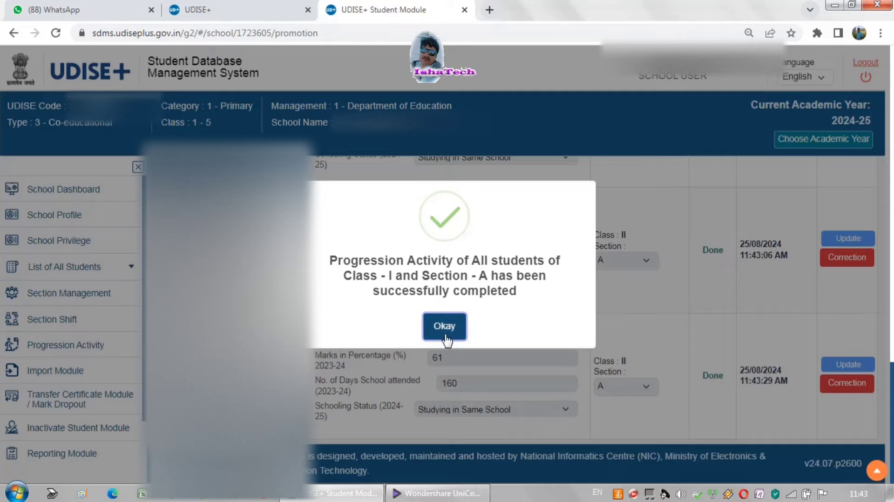
pyautogui.click(446, 339)
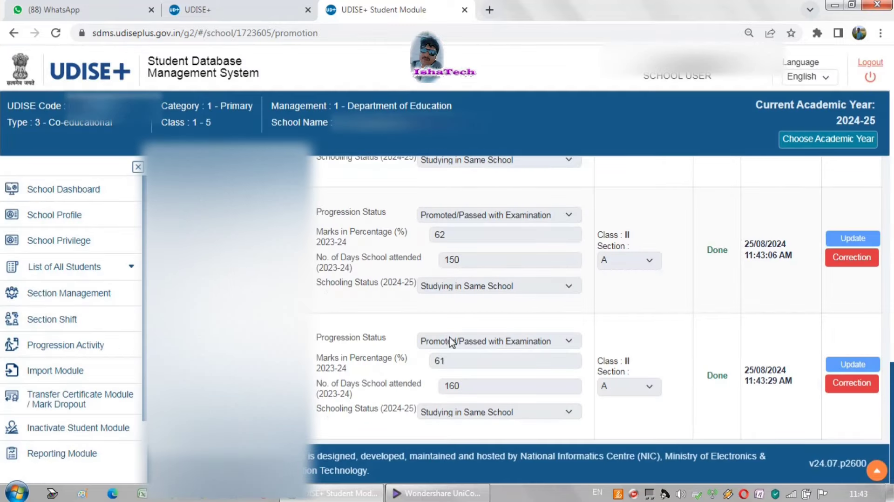
pyautogui.click(84, 190)
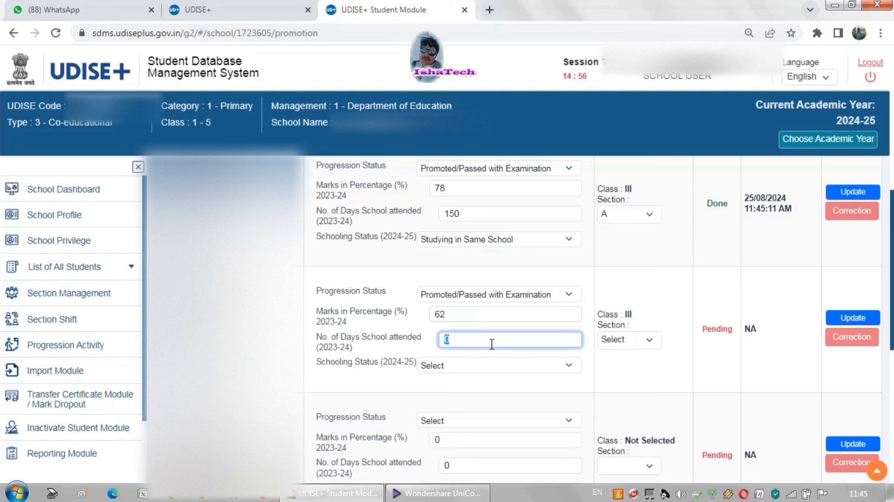
# Complete the Class II student with 62% marks: 160 days attended, Studying in Same School, Section A of Class III, and update the record.
pyautogui.write('160')
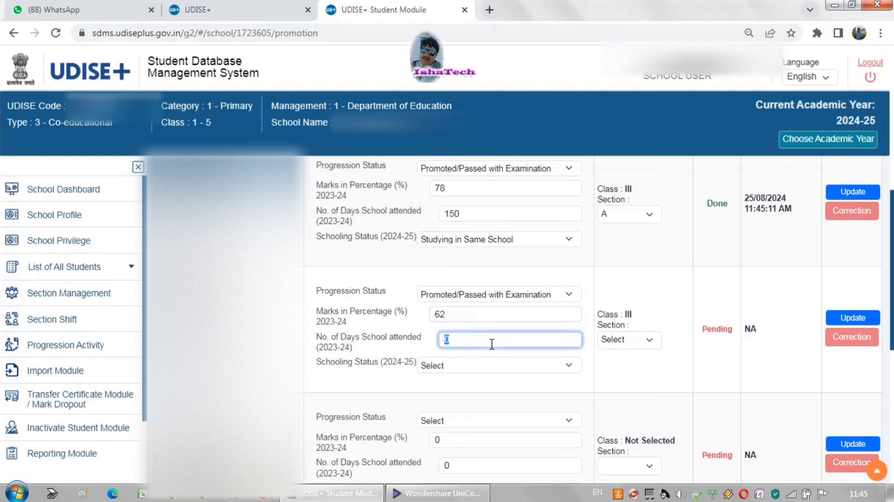
pyautogui.click(529, 367)
pyautogui.click(559, 388)
pyautogui.click(648, 347)
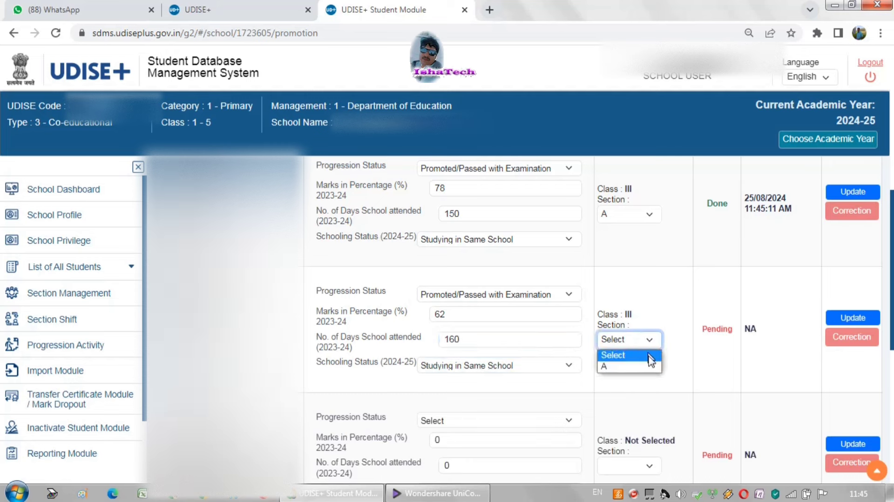
pyautogui.click(652, 367)
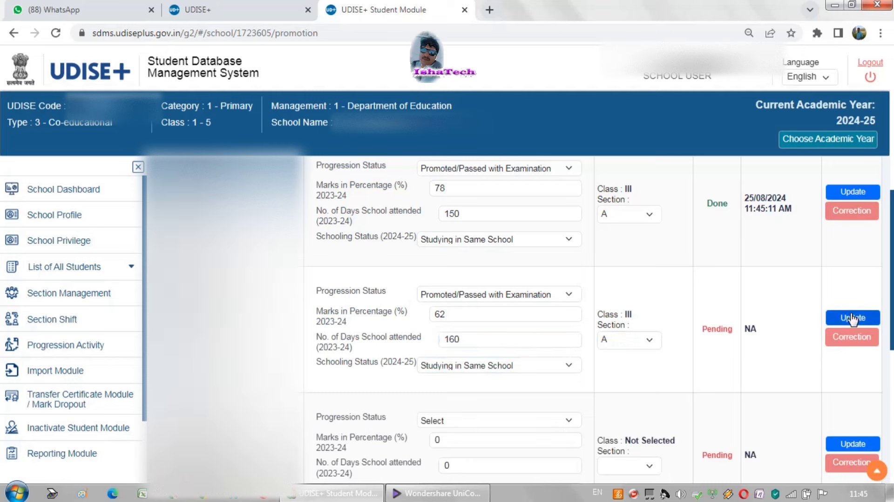
pyautogui.click(853, 318)
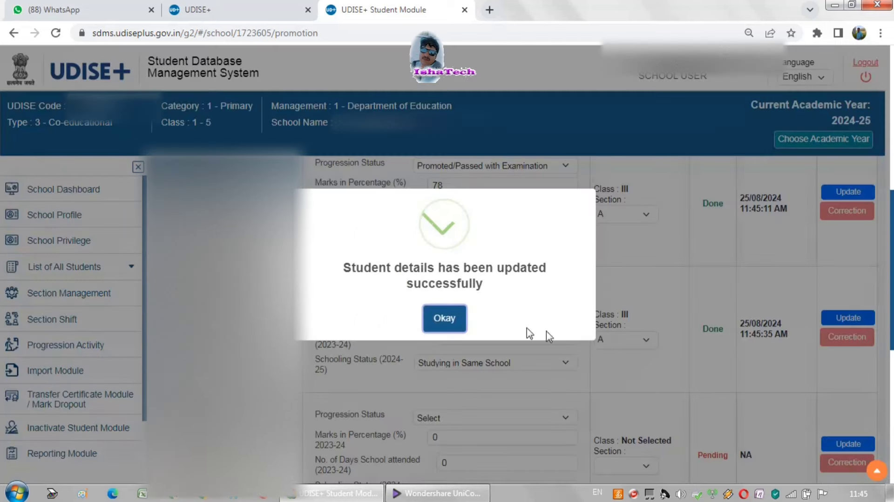
pyautogui.click(446, 320)
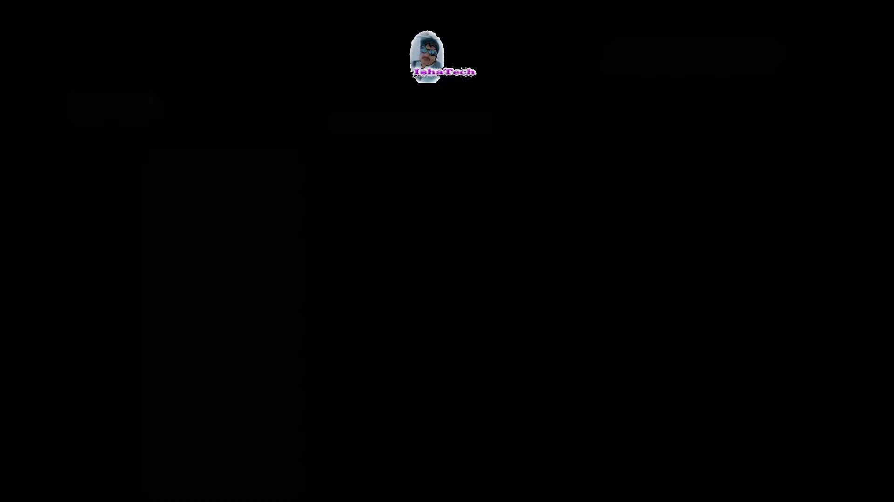
# Fill in the next pending student's progression: Promoted/Passed with Examination, 91% marks and 180 days attended.
pyautogui.scroll(-2, 518, 364)
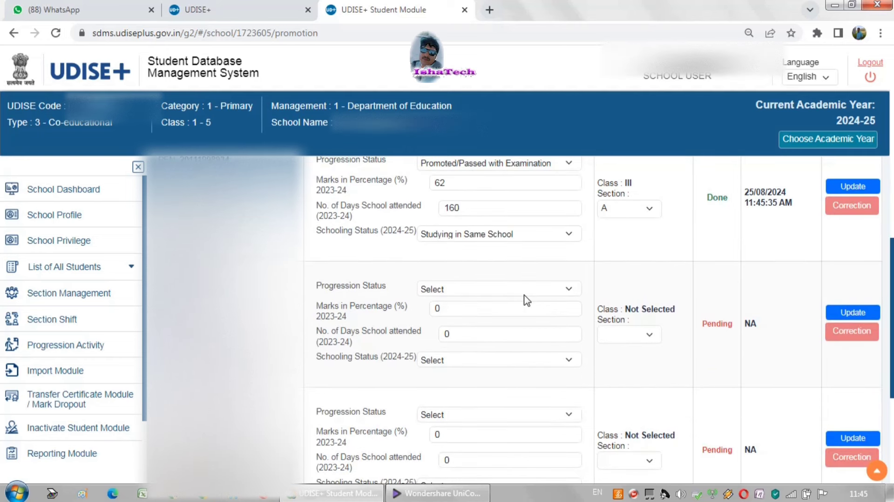
pyautogui.click(526, 290)
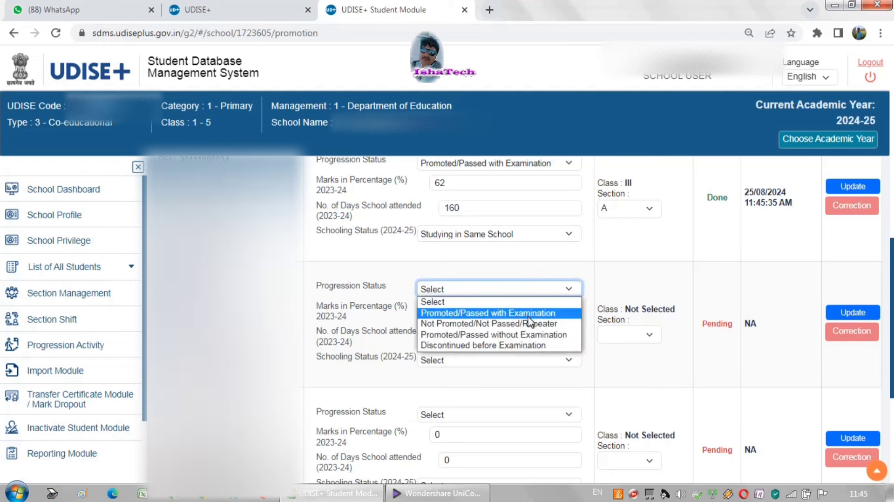
pyautogui.click(528, 317)
pyautogui.click(507, 311)
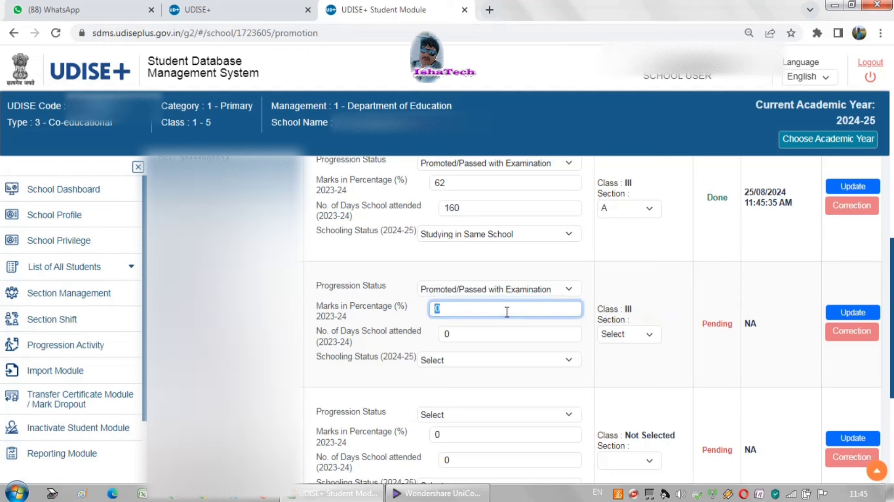
pyautogui.write('180')
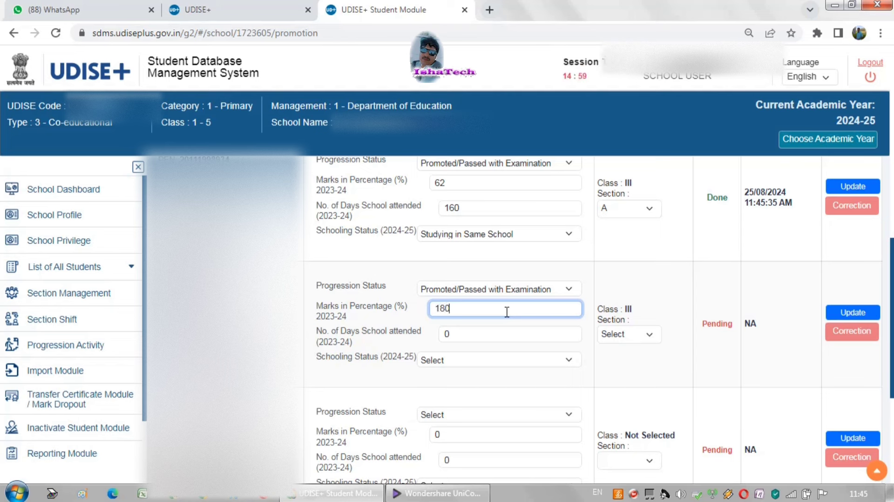
pyautogui.click(507, 311)
pyautogui.write('91')
pyautogui.click(459, 335)
pyautogui.write('180')
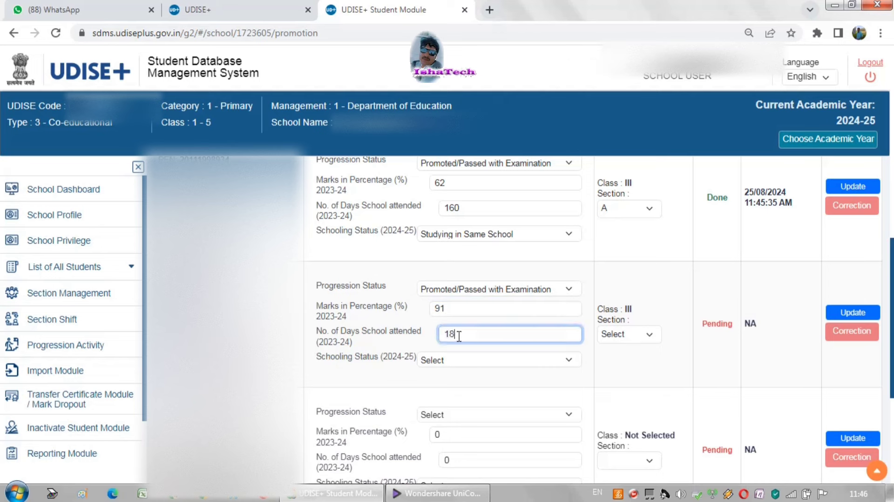
# Set the 91% student's 2024-25 schooling status to Left School with TC/without TC, then update and confirm the record.
pyautogui.click(480, 358)
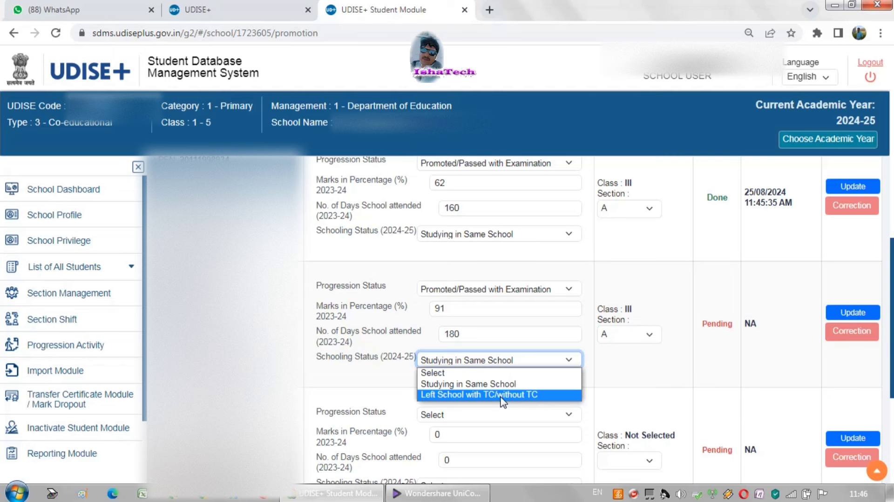
pyautogui.click(502, 395)
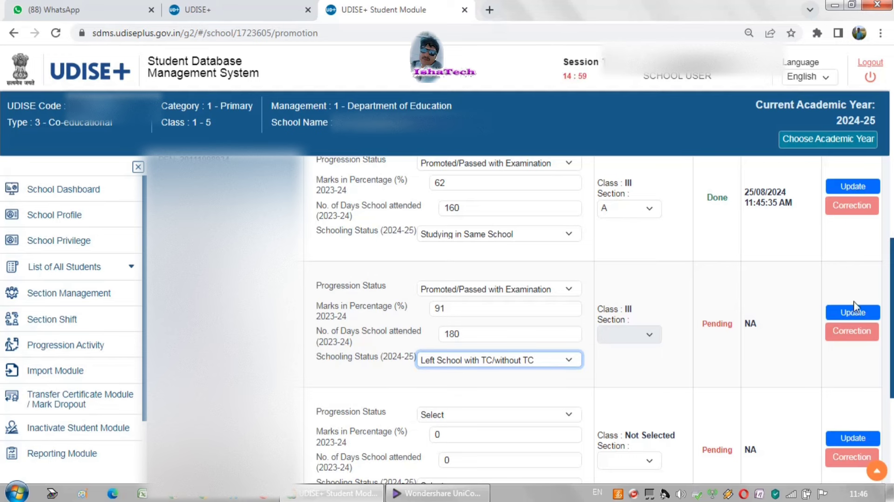
pyautogui.click(861, 317)
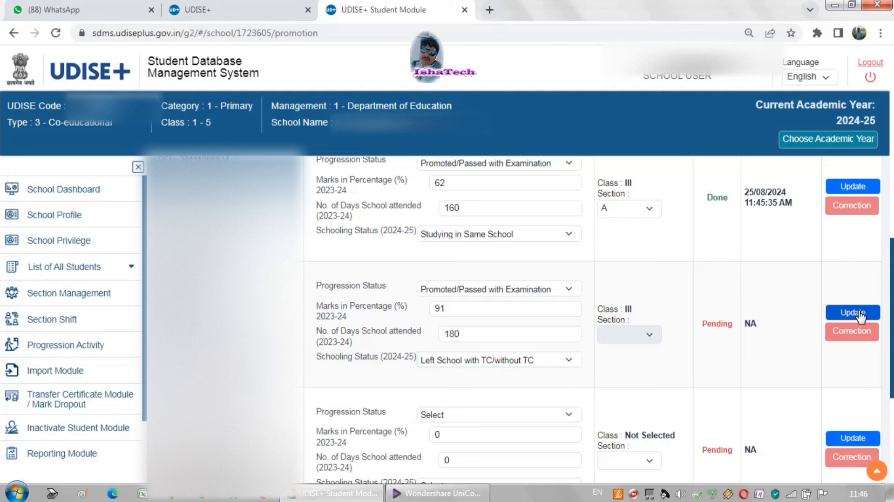
pyautogui.click(860, 316)
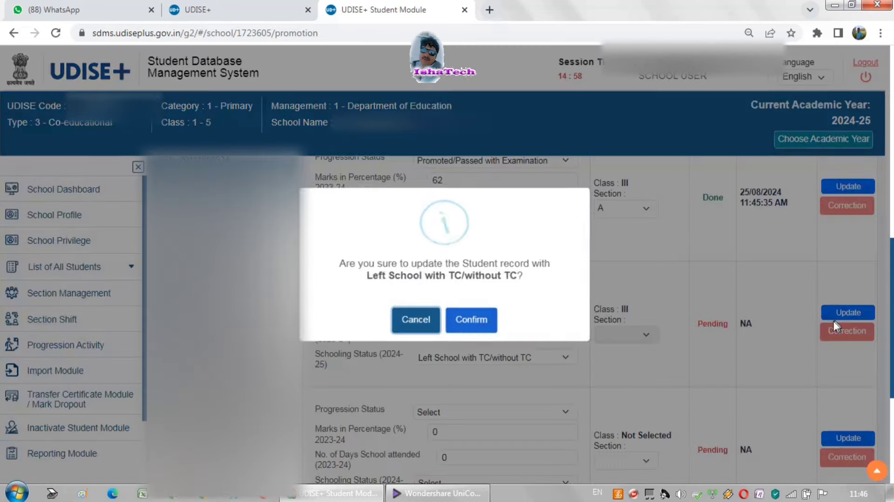
pyautogui.moveTo(342, 268); pyautogui.dragTo(597, 258)
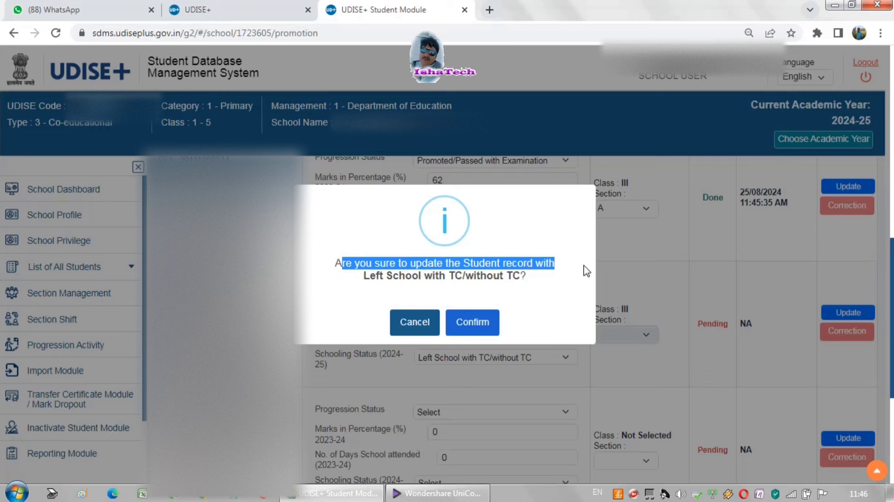
pyautogui.click(468, 332)
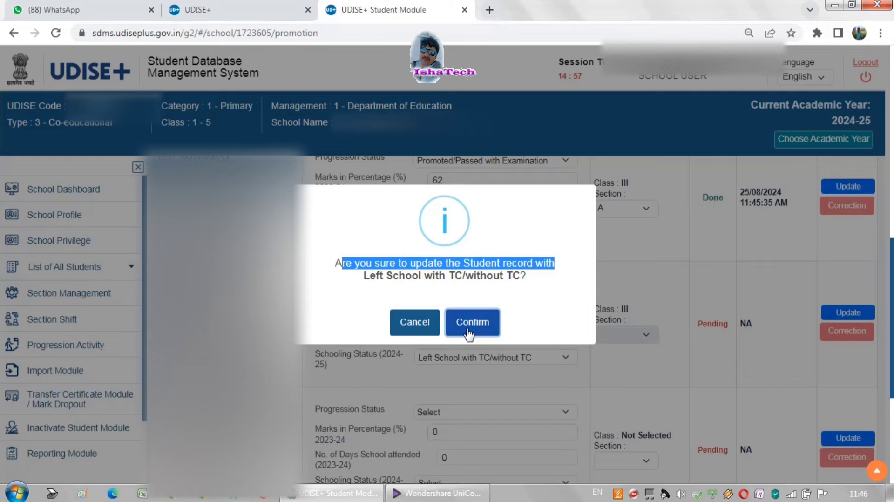
pyautogui.click(468, 334)
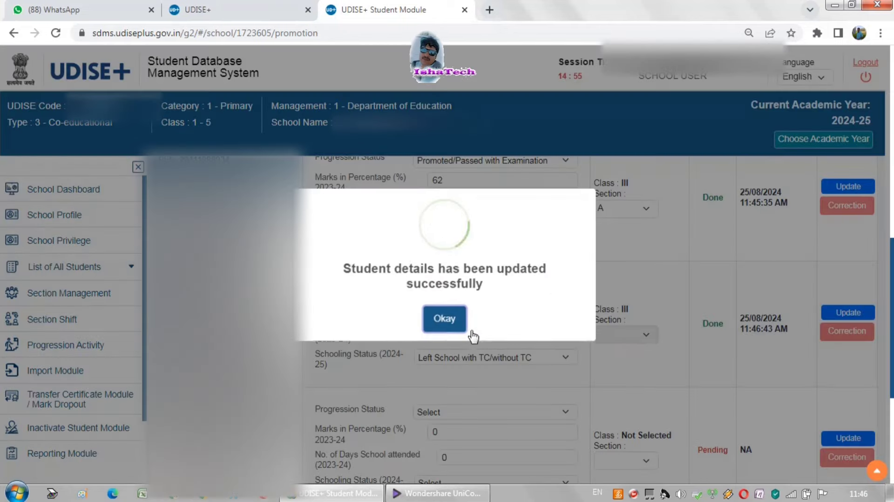
pyautogui.click(454, 334)
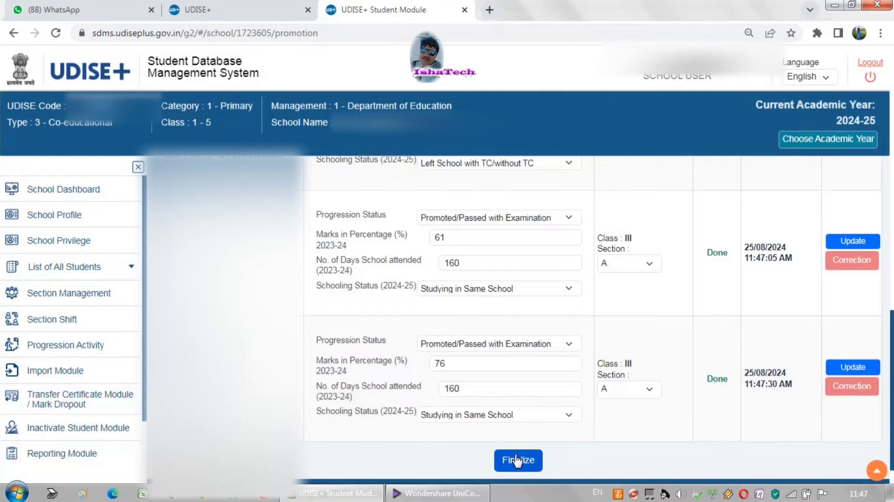
# Finalize and confirm the progression of Class II, Section A.
pyautogui.click(516, 458)
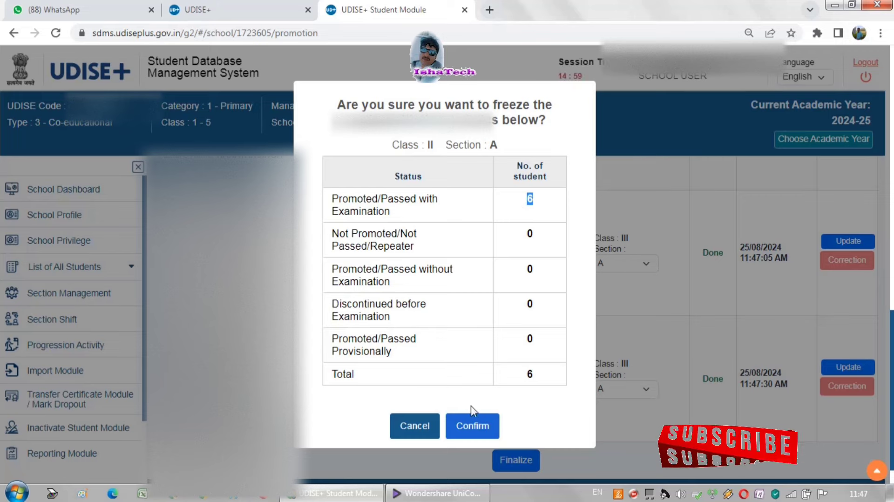
pyautogui.click(471, 425)
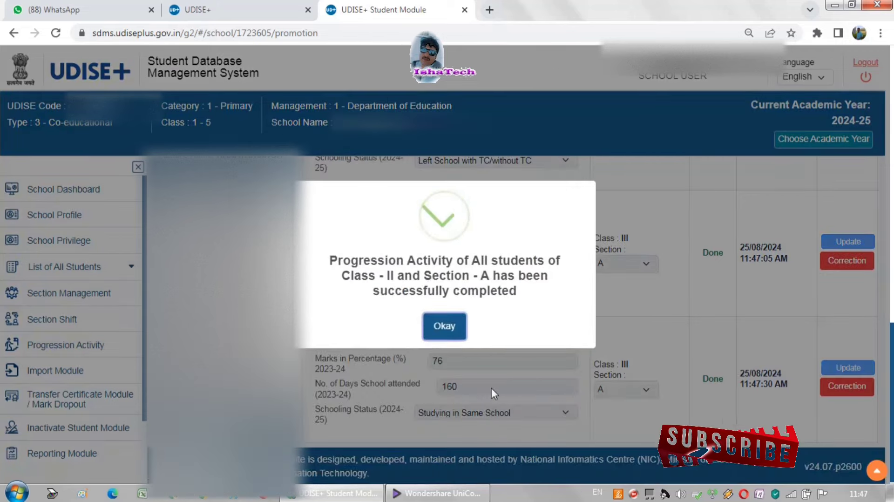
pyautogui.click(447, 332)
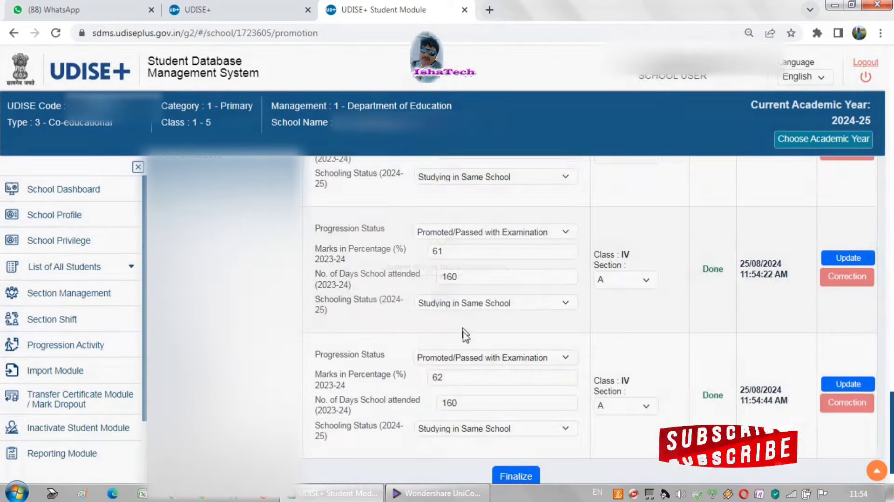
# Finalize and confirm the progression of Class III, Section A.
pyautogui.click(517, 465)
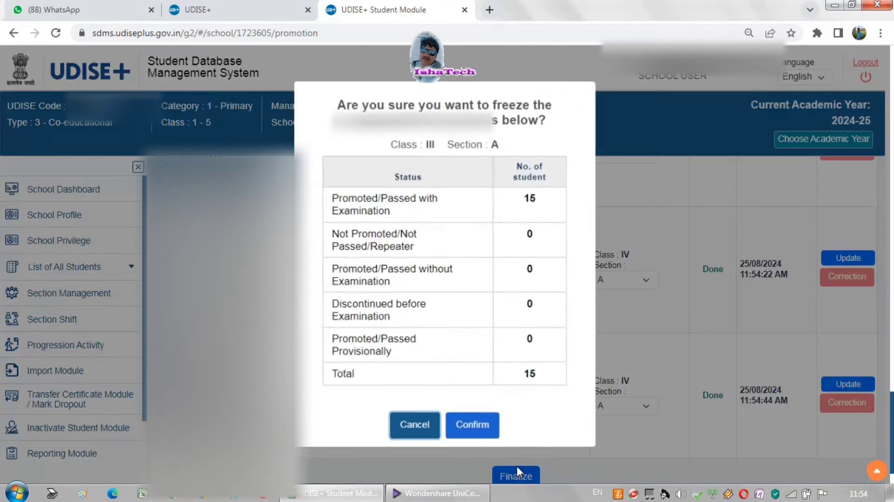
pyautogui.click(474, 433)
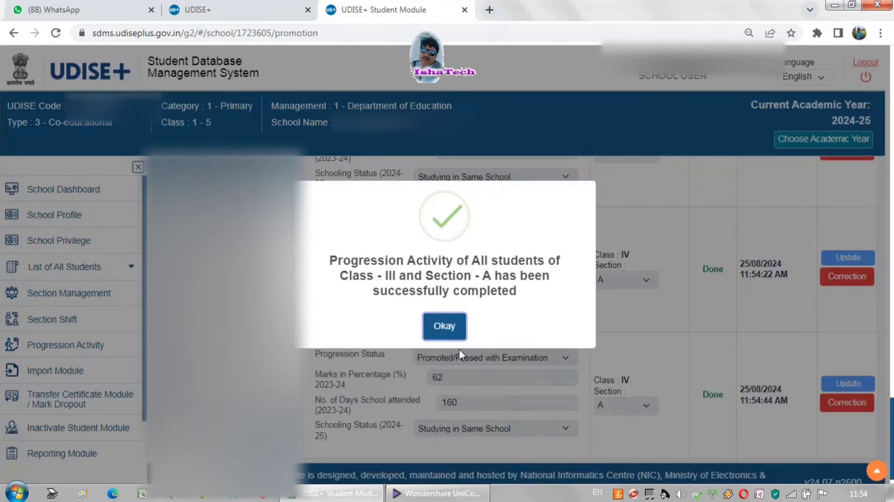
pyautogui.click(445, 327)
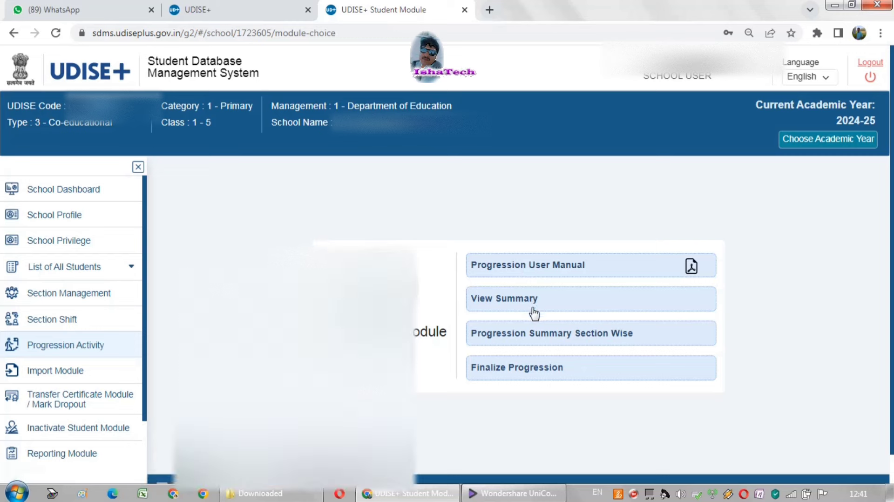
# Open the progression summary of all students and review the completed and pending entries of every class.
pyautogui.click(531, 305)
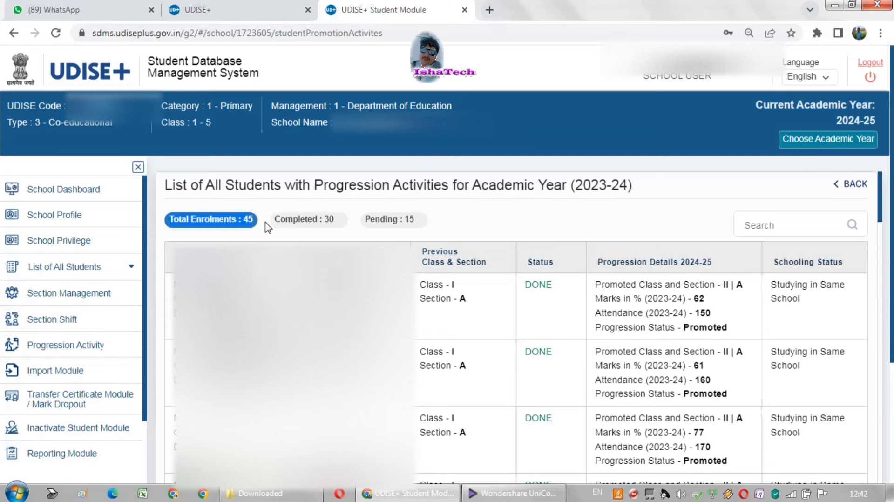
pyautogui.scroll(-2, 640, 298)
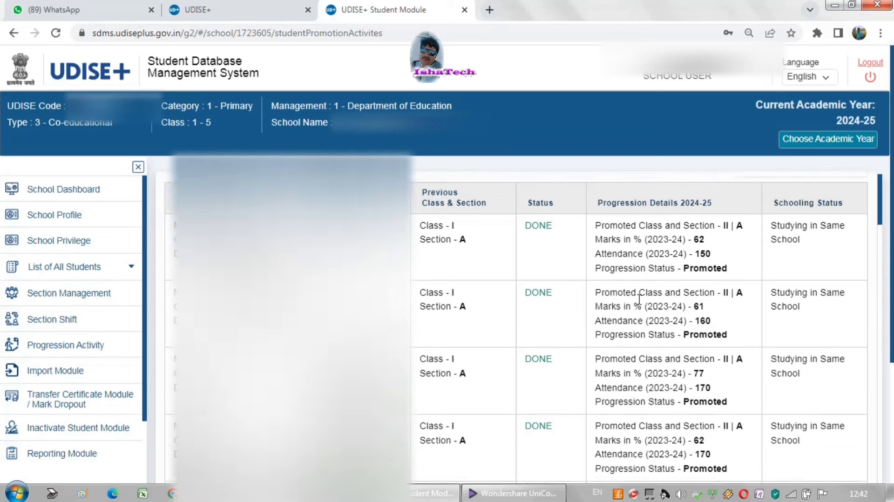
pyautogui.scroll(-10, 639, 298)
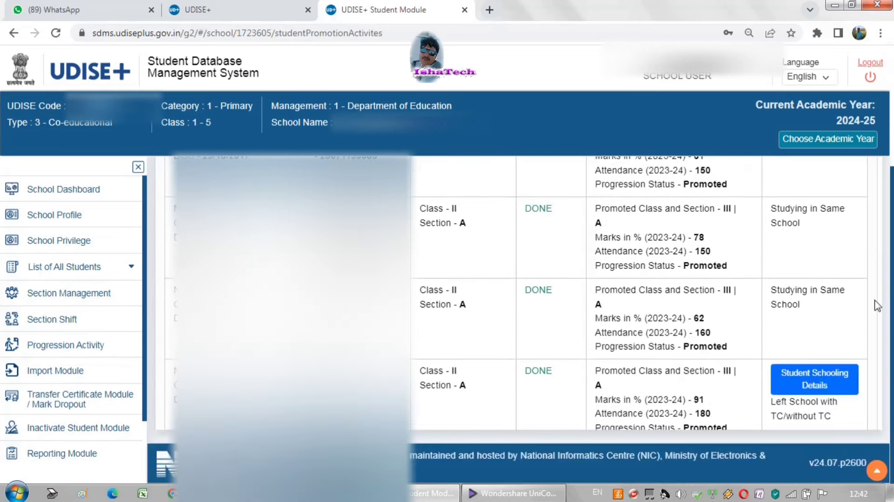
pyautogui.scroll(-4, 877, 305)
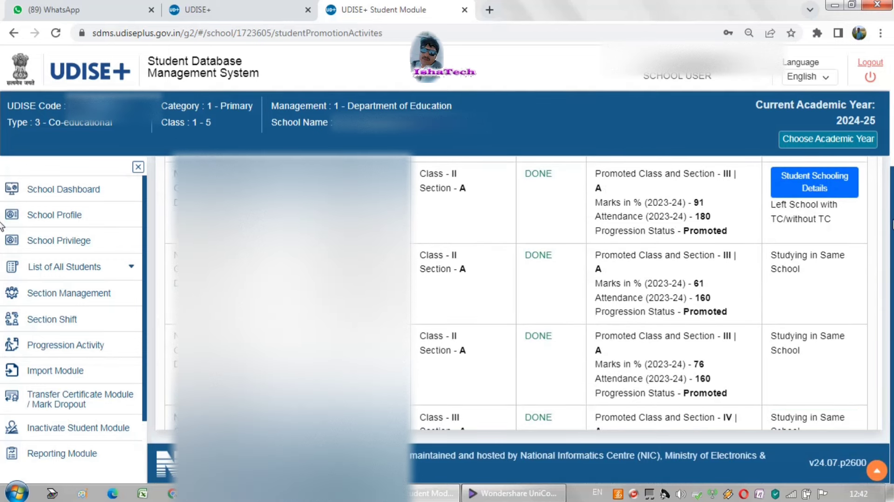
pyautogui.scroll(-10, 873, 389)
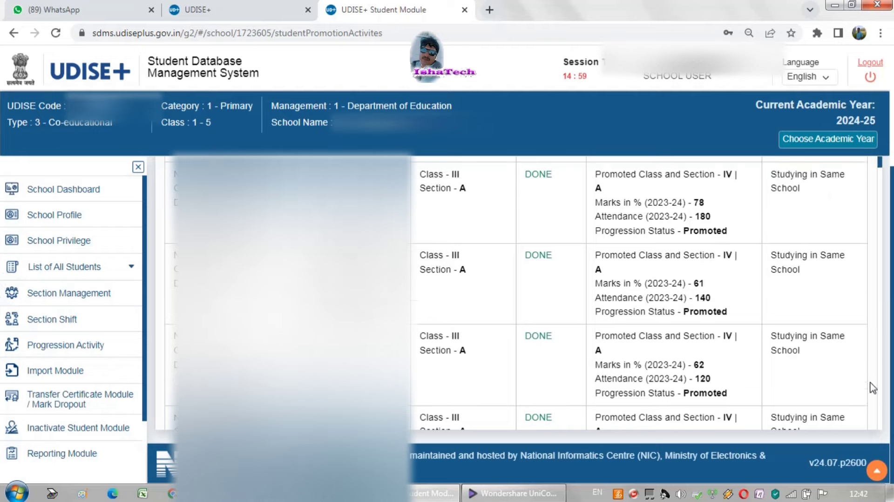
pyautogui.scroll(-15, 872, 347)
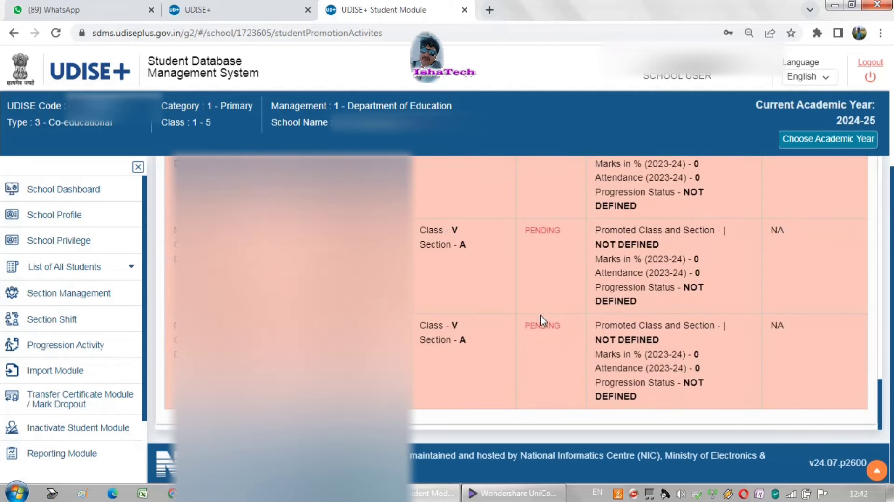
pyautogui.scroll(5, 545, 287)
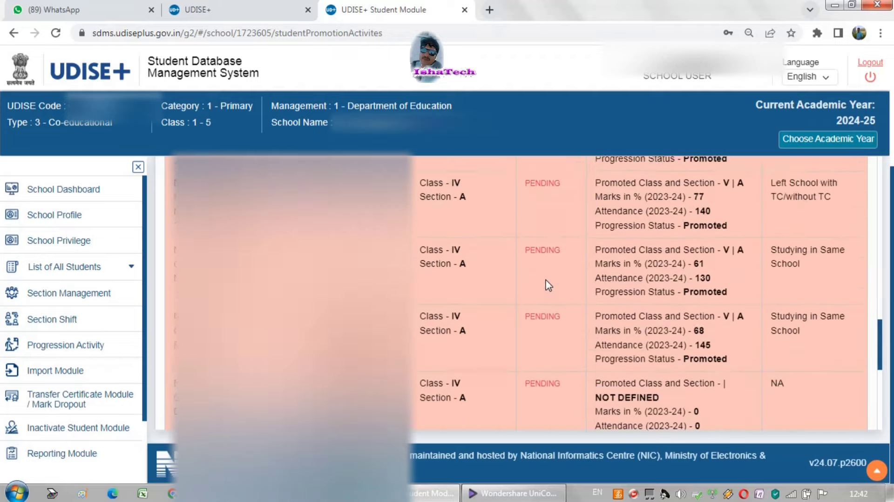
pyautogui.scroll(10, 550, 279)
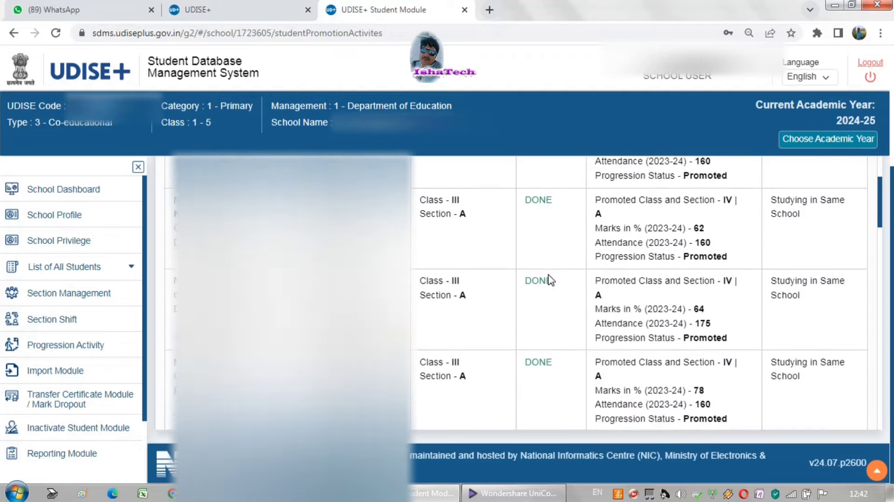
pyautogui.scroll(5, 553, 261)
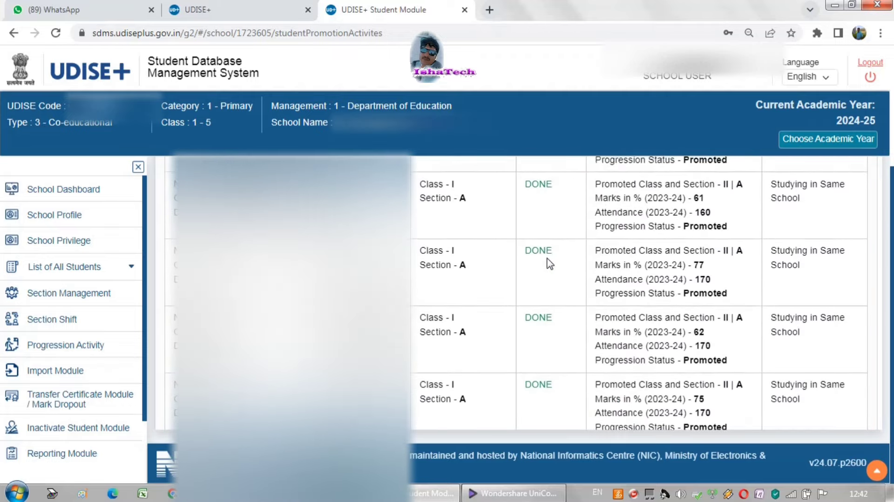
pyautogui.scroll(3, 421, 282)
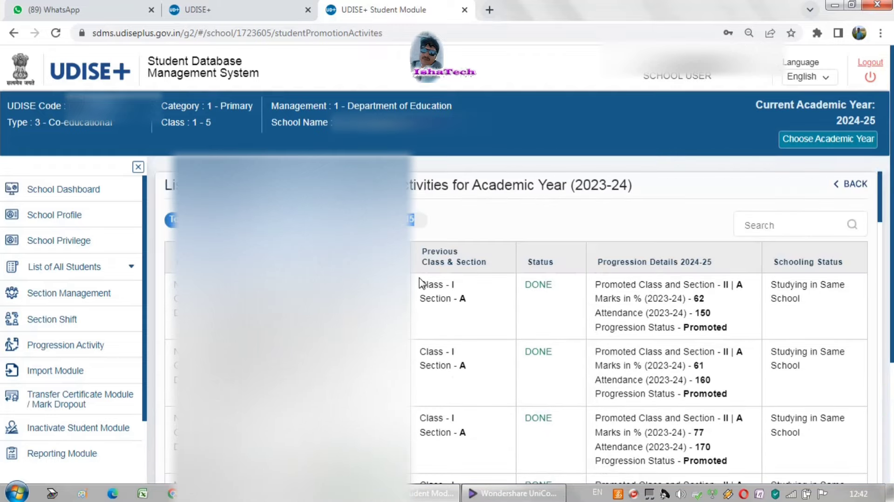
# Check each section's progression status in the section-wise summary and return to the Progression Module options.
pyautogui.click(84, 353)
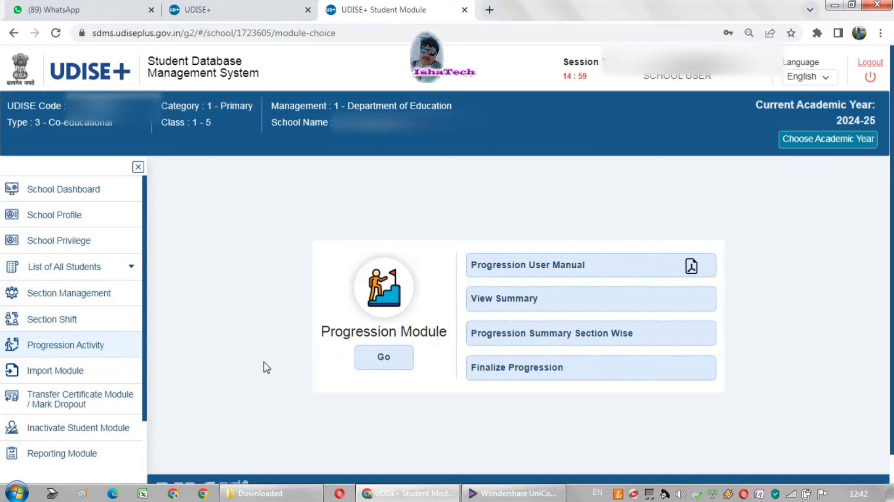
pyautogui.click(538, 347)
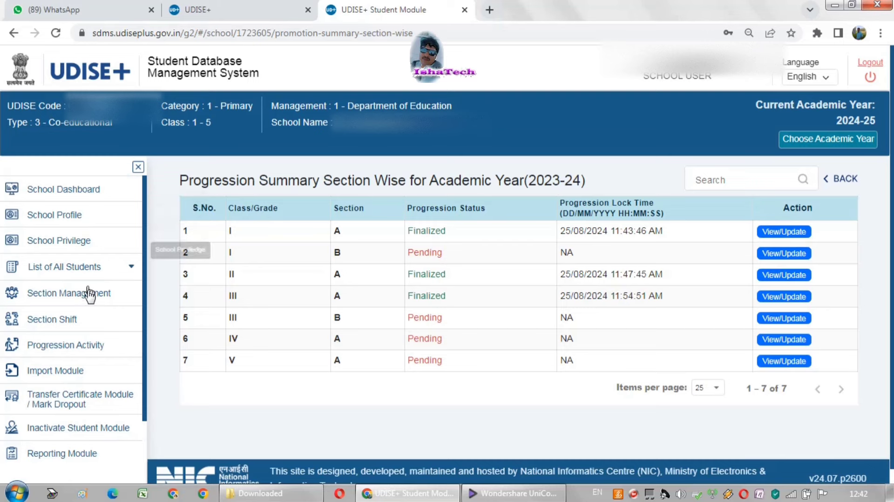
pyautogui.click(86, 350)
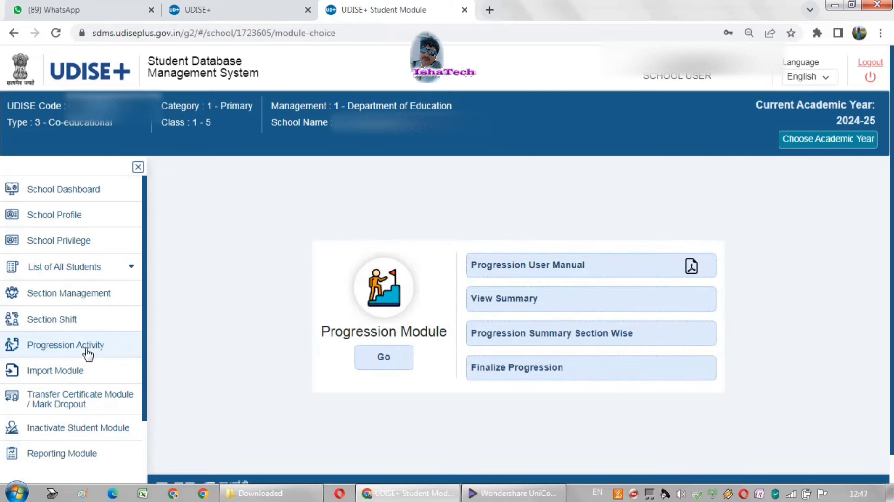
# Try to finalize the school's progression for 2023-24 by accepting the error-free data declaration and submitting it.
pyautogui.click(491, 377)
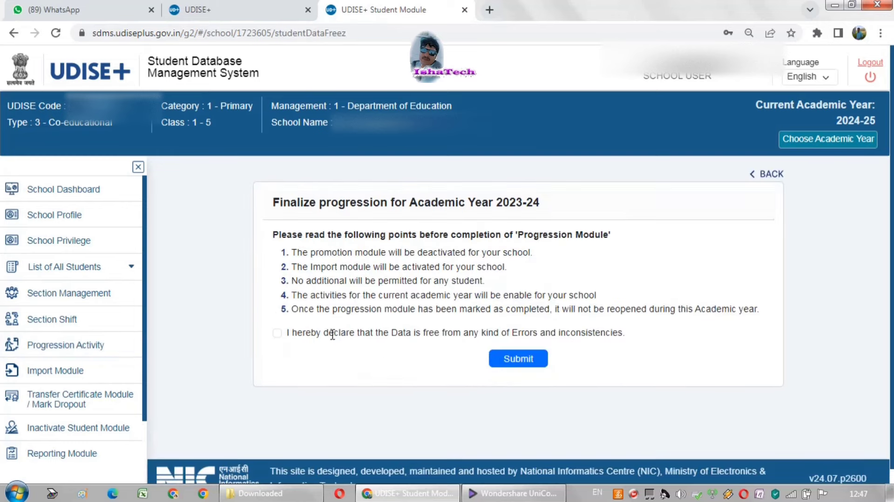
pyautogui.click(277, 333)
pyautogui.click(524, 368)
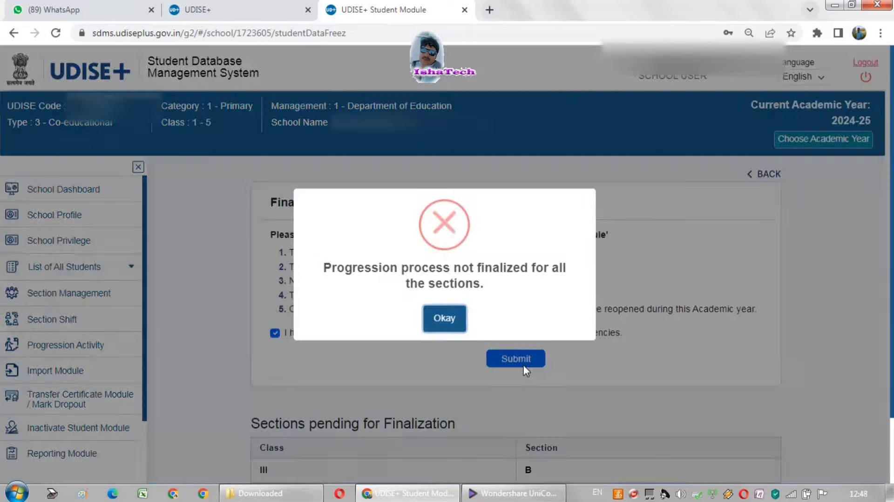
pyautogui.click(454, 319)
# Examine which class and section are listed as pending for finalization.
pyautogui.scroll(-2, 468, 313)
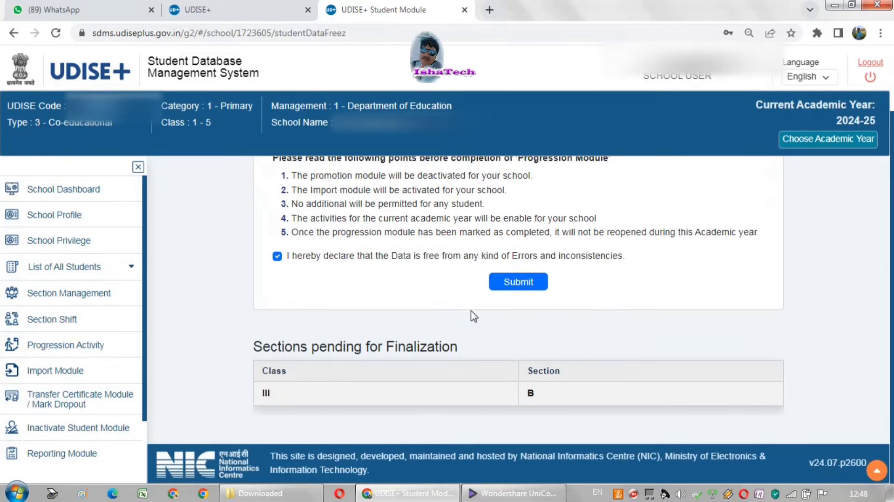
pyautogui.moveTo(259, 401); pyautogui.dragTo(391, 403)
pyautogui.moveTo(511, 406); pyautogui.dragTo(553, 405)
pyautogui.click(270, 395)
pyautogui.moveTo(523, 392); pyautogui.dragTo(534, 391)
pyautogui.scroll(2, 494, 400)
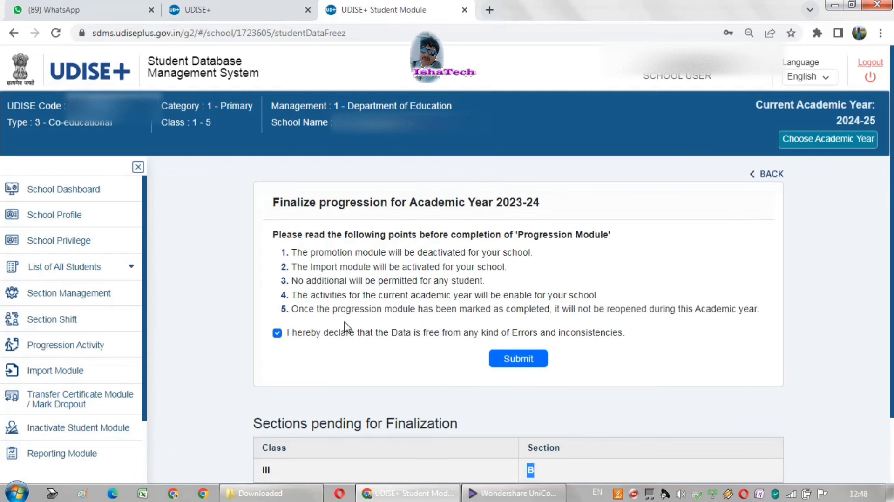
# Look up the pending section in the section-wise progression summary and go back to the Progression Module options.
pyautogui.click(83, 350)
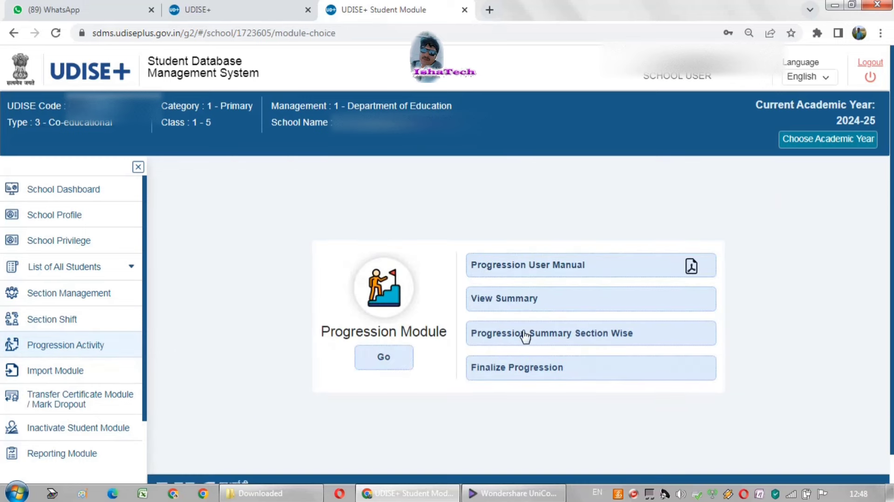
pyautogui.click(525, 335)
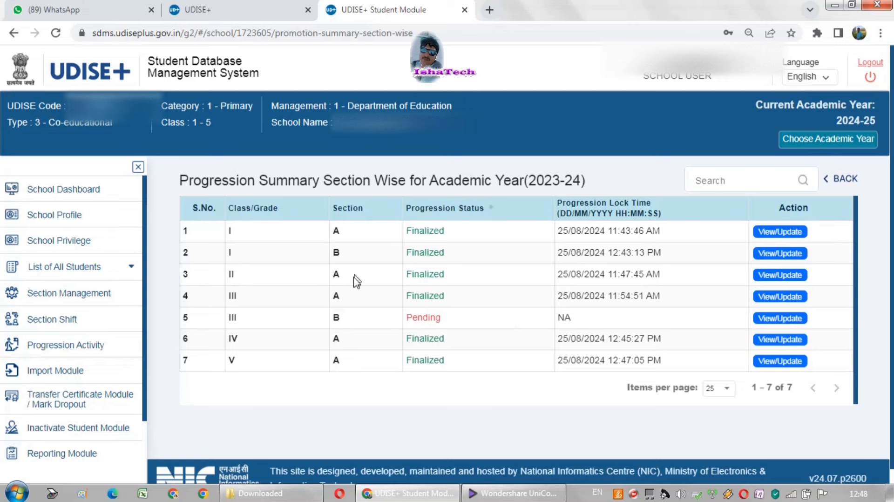
pyautogui.moveTo(735, 324); pyautogui.dragTo(214, 326)
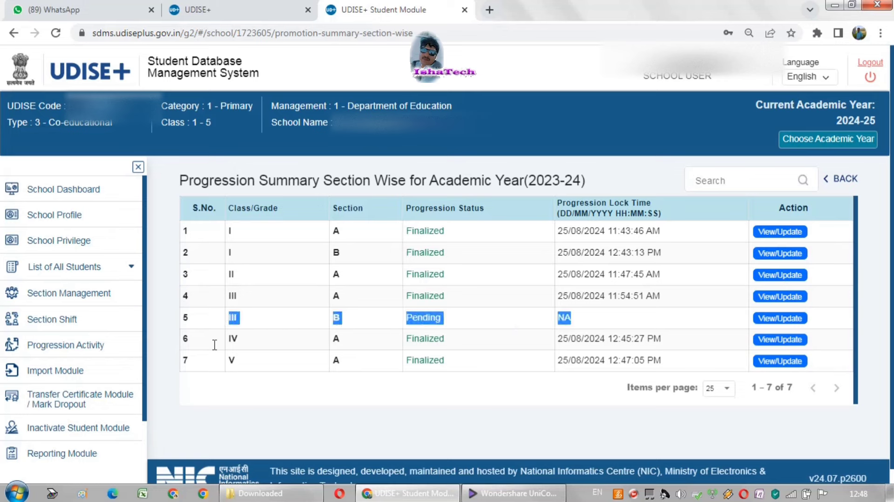
pyautogui.click(140, 349)
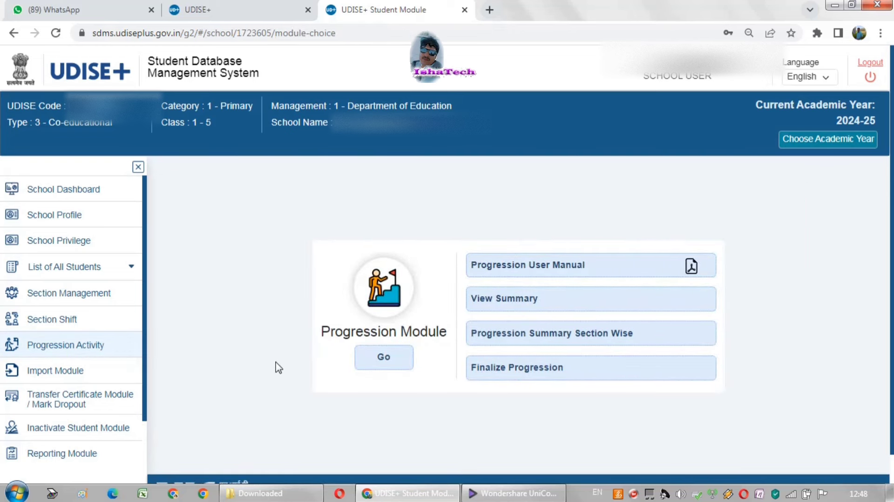
# Load the list of students eligible for progression in class III, section B.
pyautogui.click(398, 367)
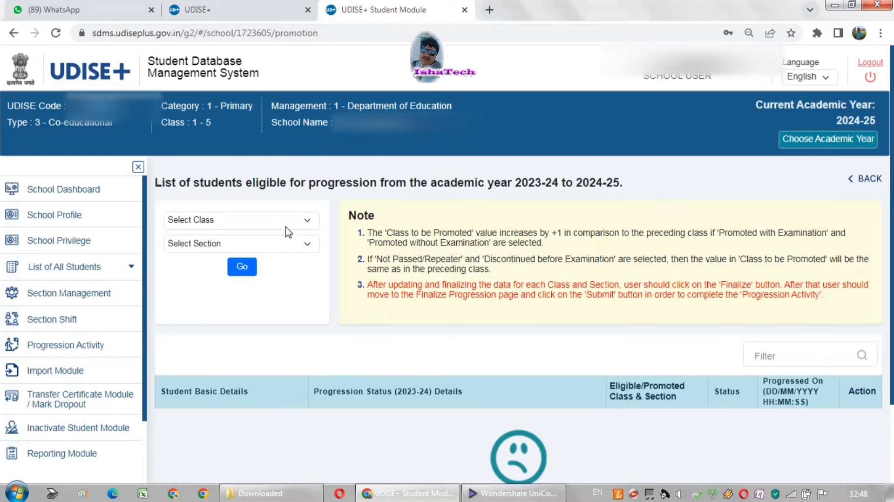
pyautogui.click(287, 227)
pyautogui.click(289, 267)
pyautogui.click(291, 252)
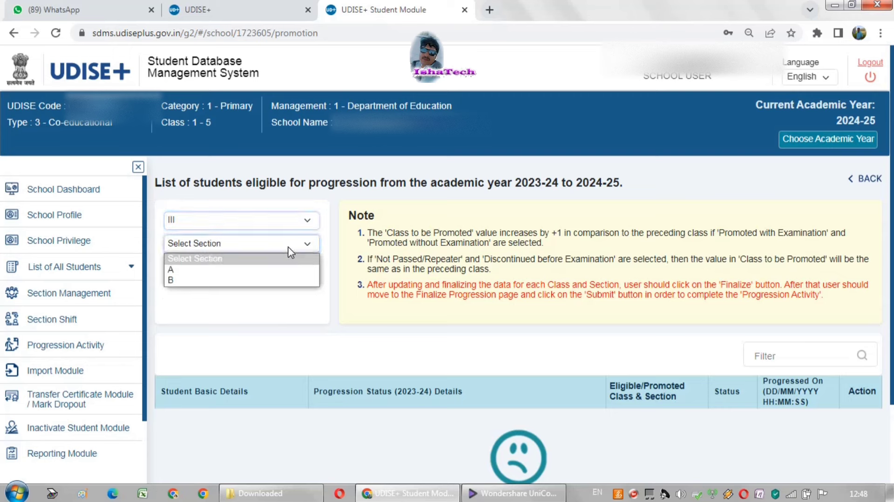
pyautogui.click(292, 280)
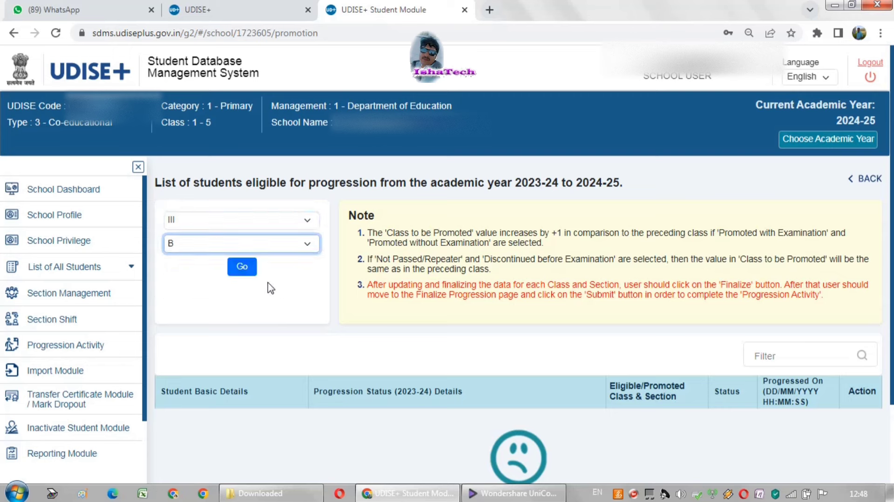
pyautogui.click(241, 268)
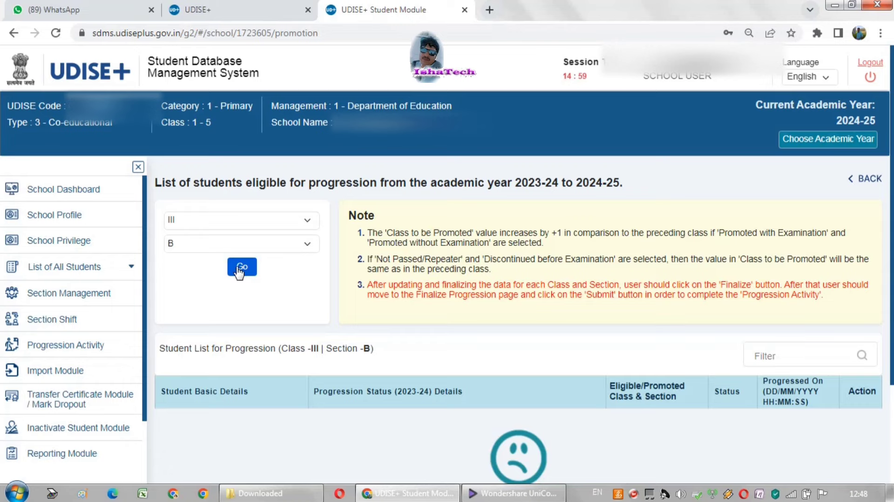
# Finalize the progression activity for class III, section B and acknowledge its completion.
pyautogui.scroll(-3, 317, 363)
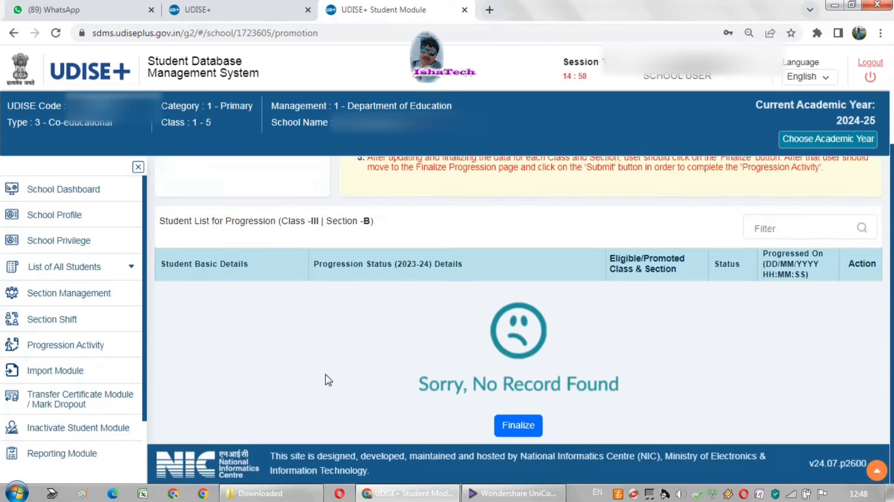
pyautogui.click(510, 434)
pyautogui.click(467, 425)
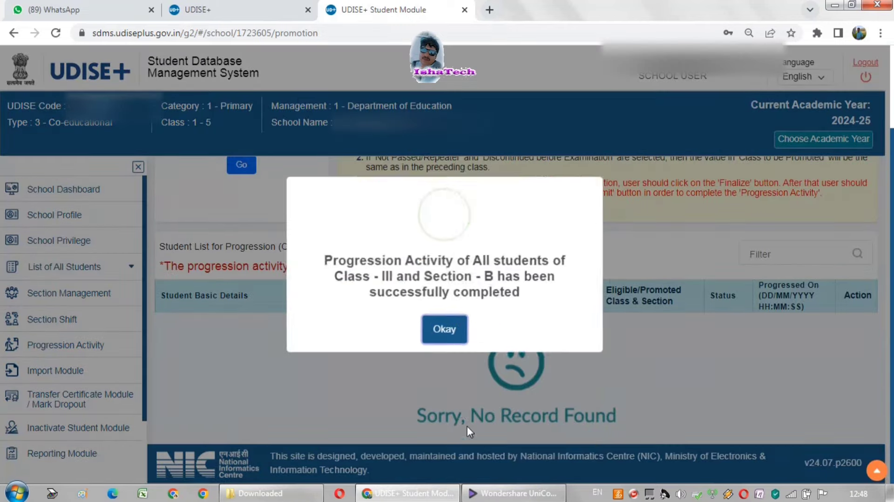
pyautogui.click(436, 338)
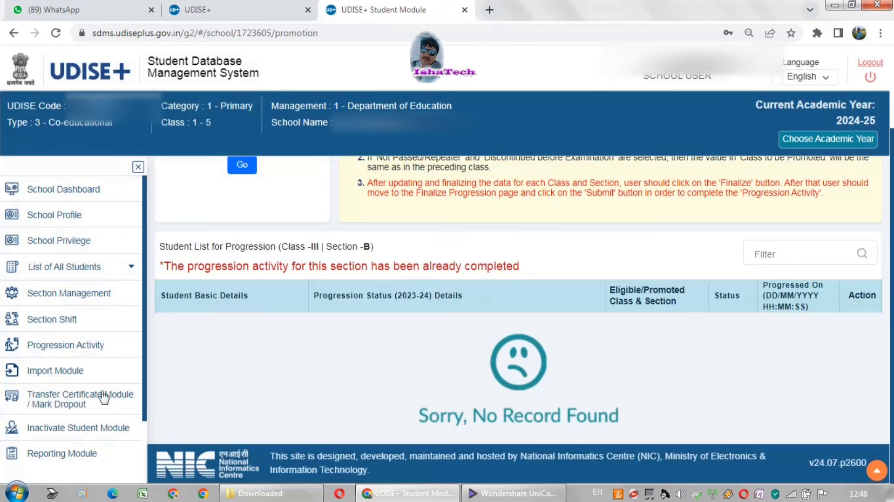
# Check the progression status of every class and section in the section-wise progression summary.
pyautogui.click(78, 354)
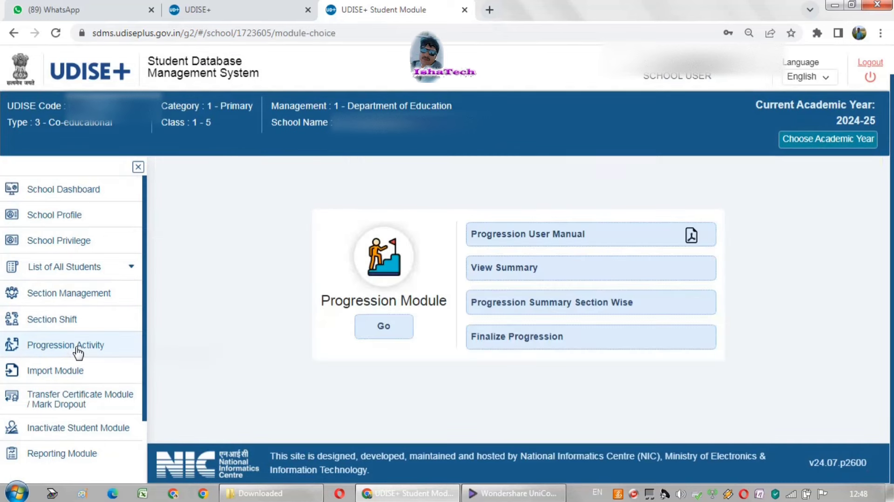
pyautogui.click(540, 304)
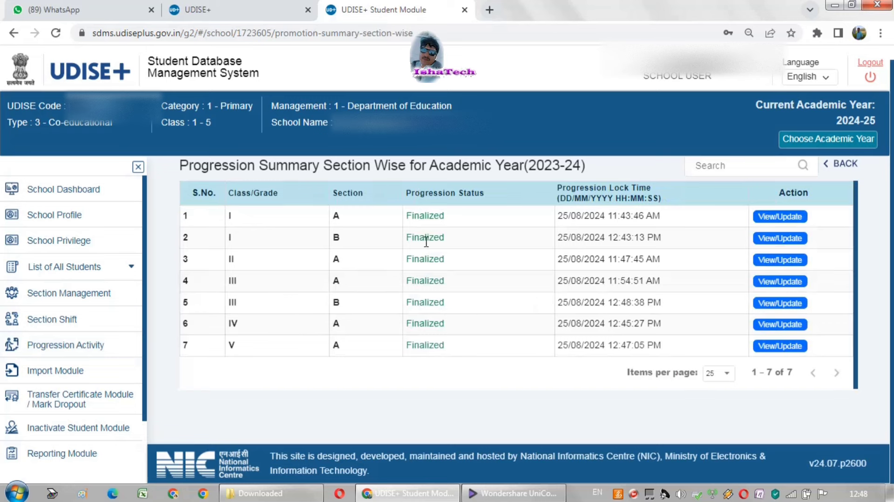
pyautogui.moveTo(221, 215); pyautogui.dragTo(447, 352)
pyautogui.click(441, 373)
pyautogui.scroll(1, 403, 378)
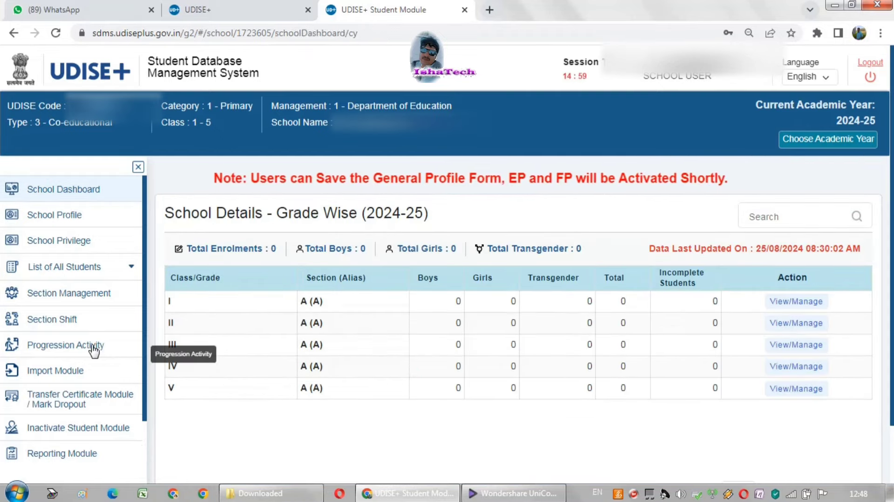
# Finalize the school's progression for academic year 2023-24 by accepting the error-free data declaration, submitting it and acknowledging the confirmation.
pyautogui.click(92, 349)
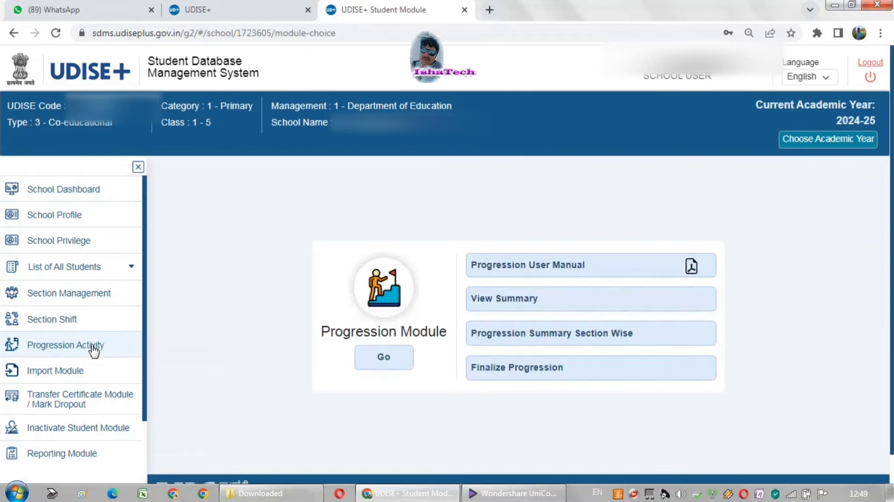
pyautogui.click(501, 375)
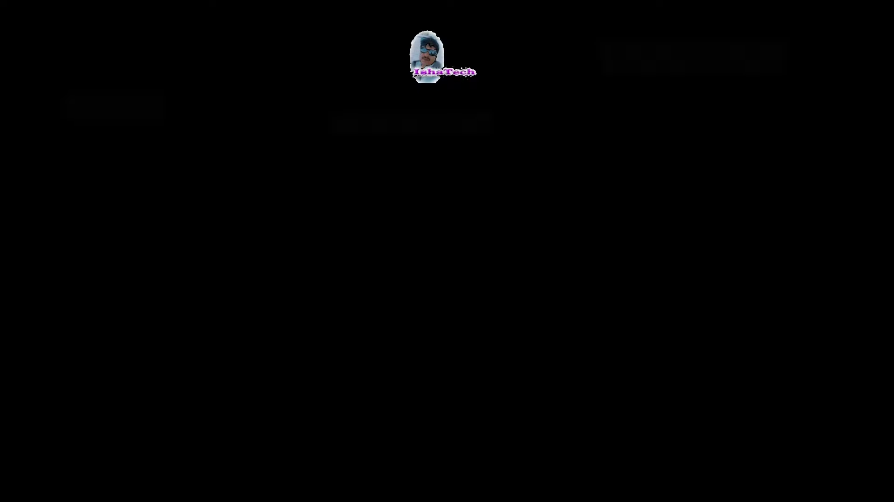
pyautogui.click(277, 333)
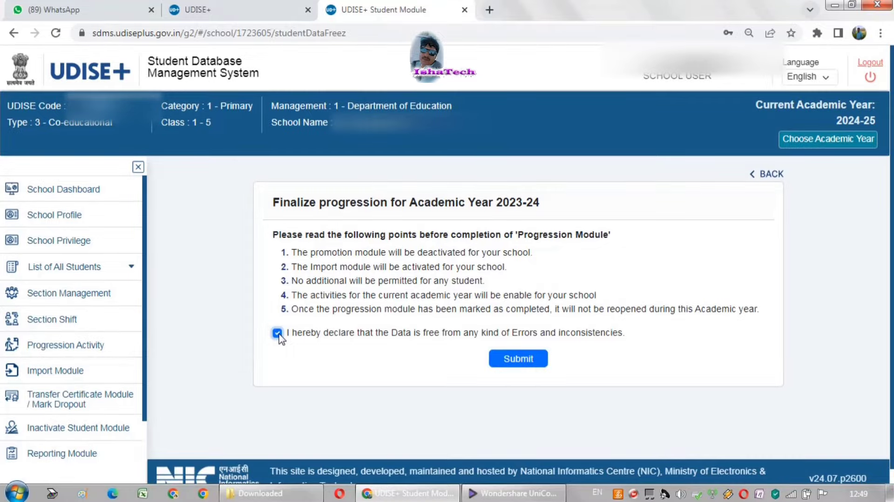
pyautogui.click(521, 363)
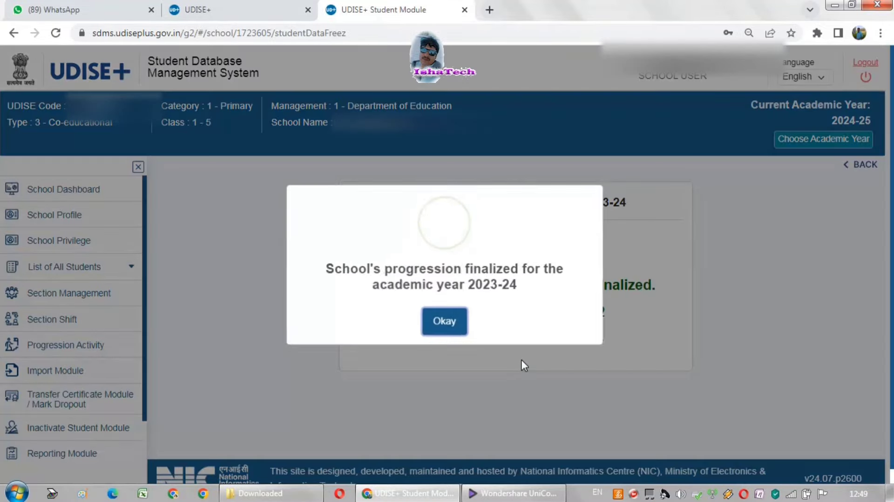
pyautogui.moveTo(346, 266); pyautogui.dragTo(553, 292)
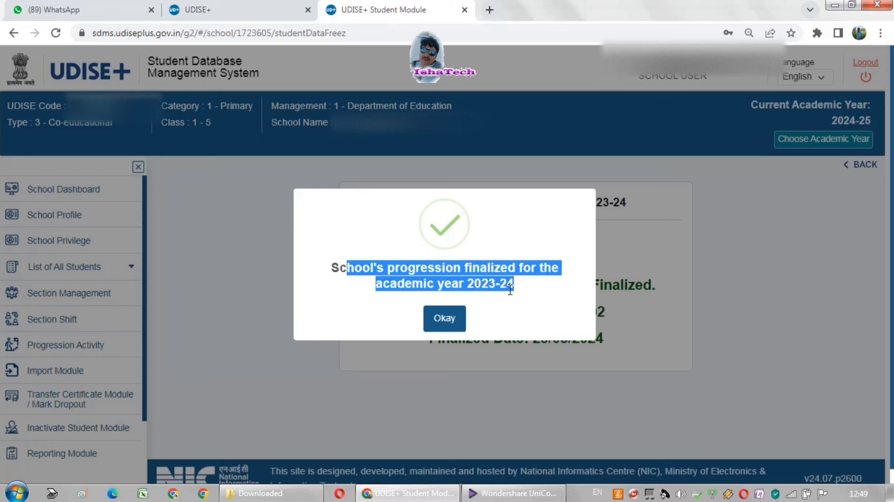
pyautogui.click(437, 326)
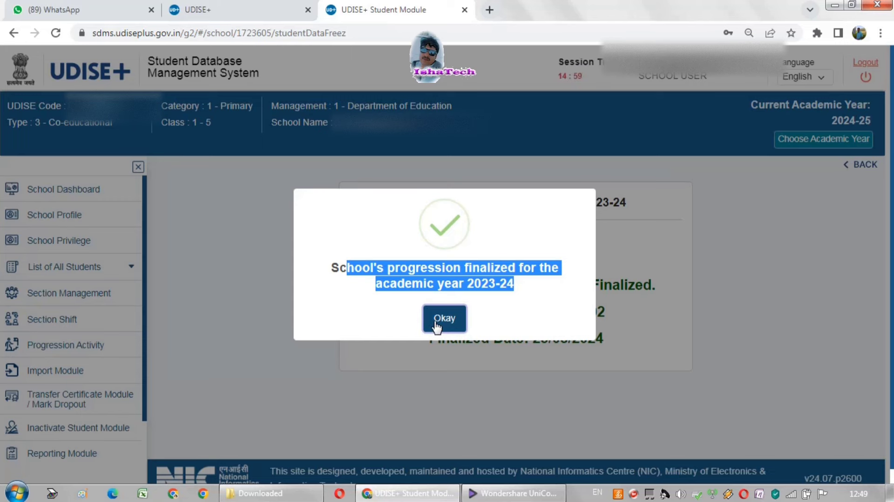
pyautogui.click(437, 326)
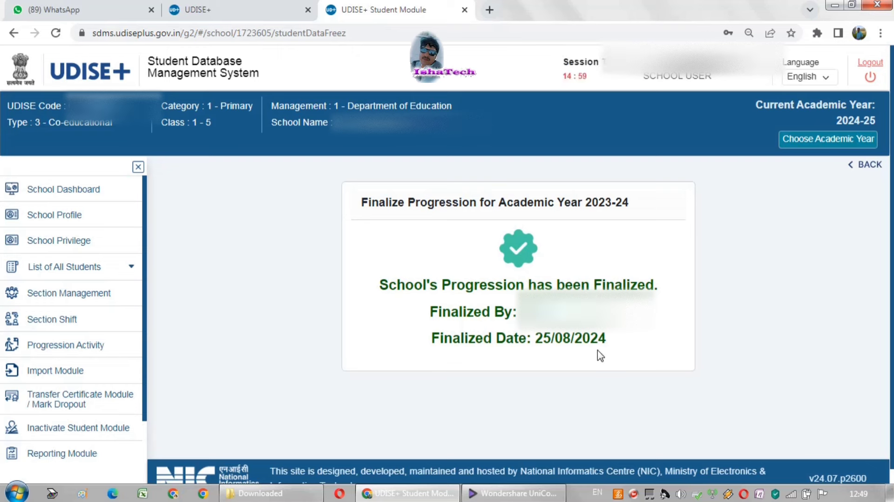
# View the 2024-25 student list of class II, section A from the school dashboard.
pyautogui.click(74, 191)
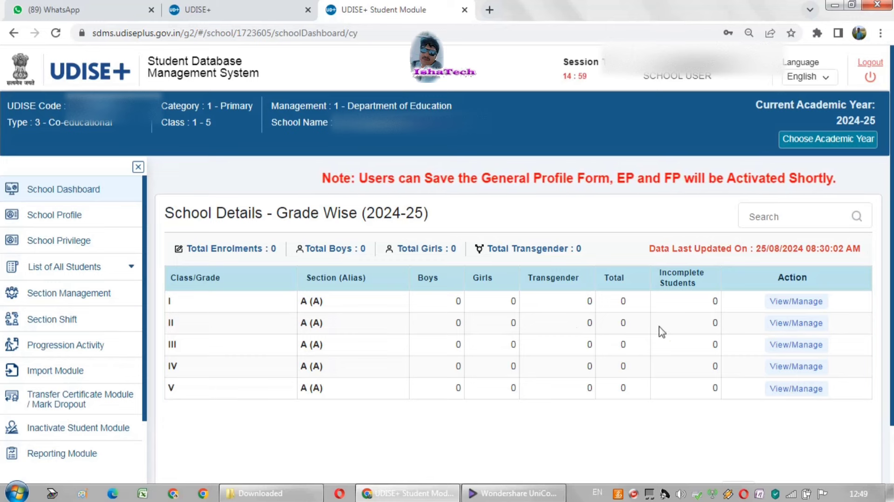
pyautogui.click(771, 324)
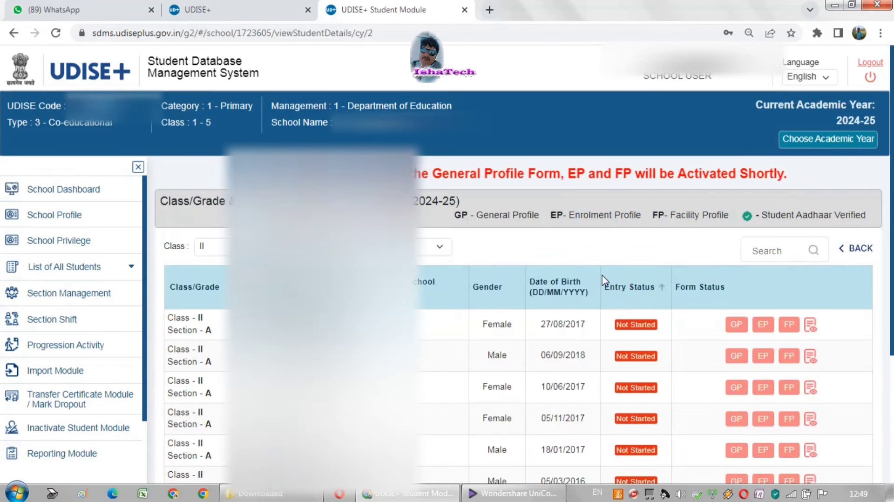
pyautogui.scroll(-4, 641, 339)
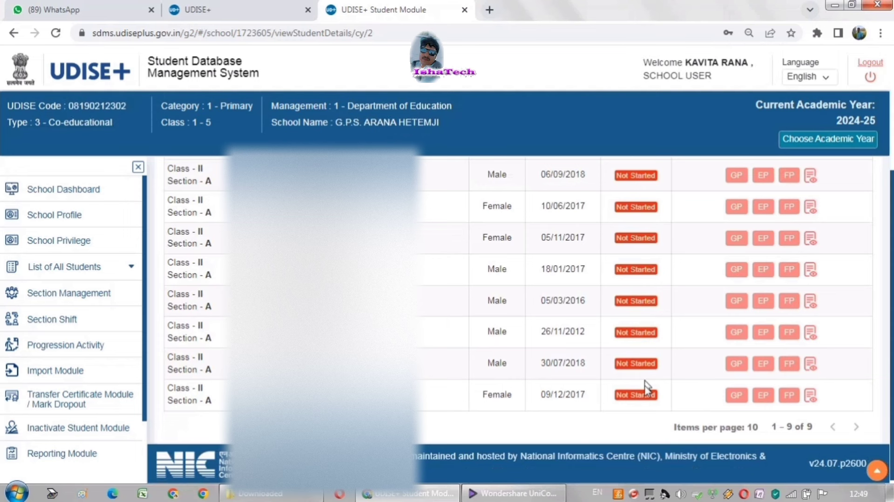